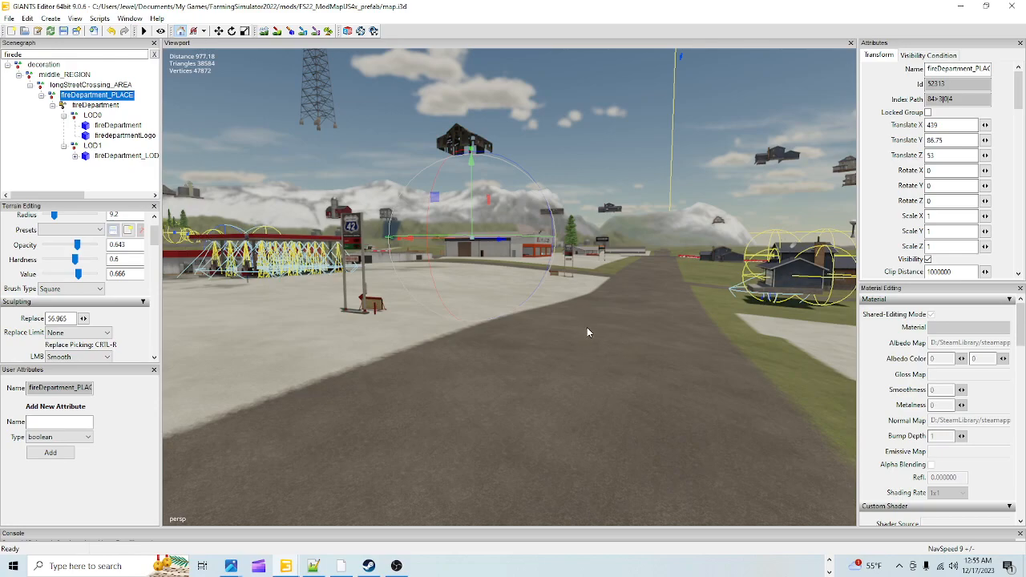
Place the fireDepartment_PLACE group on the ground at the roadside, at about X -0.07, Y 55, Z -804.8.
middle_drag(586, 328, 635, 346)
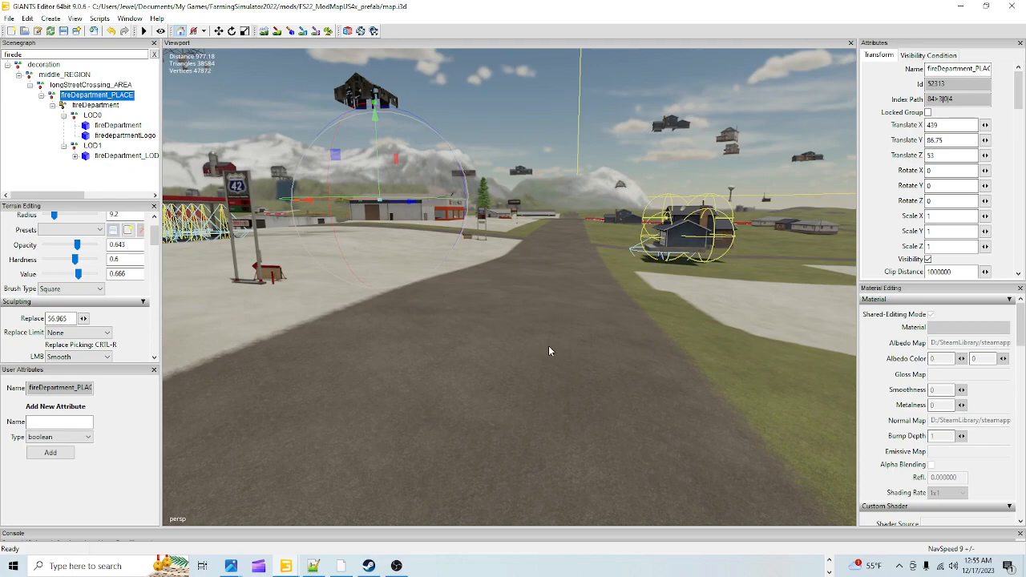
middle_drag(456, 350, 495, 365)
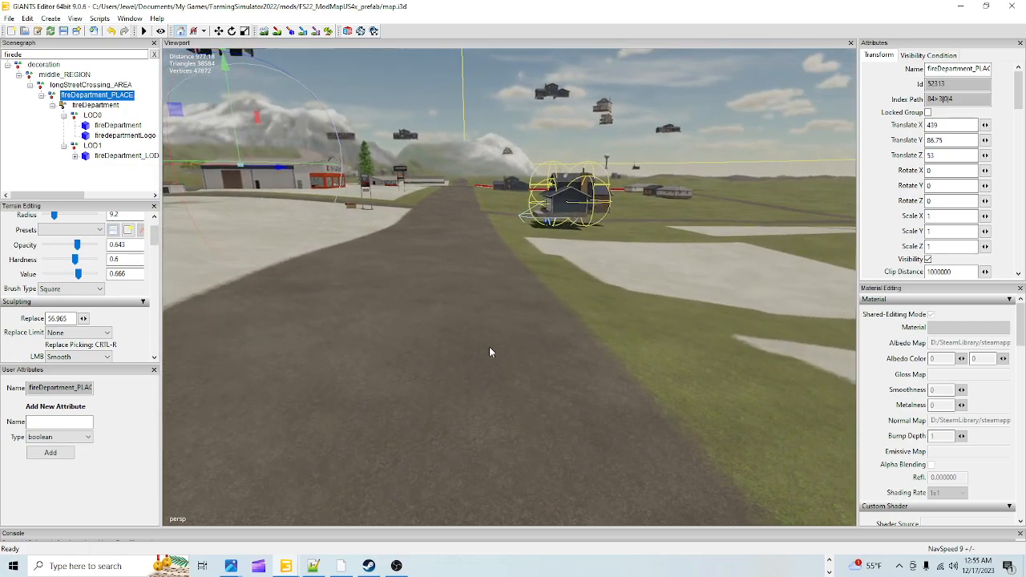
key(ctrl+b)
click(666, 326)
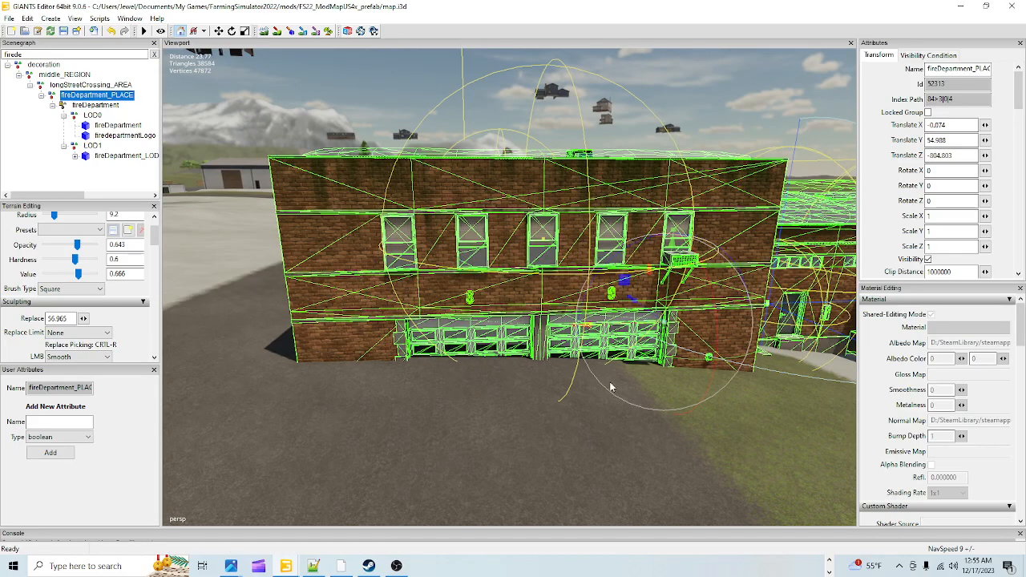
Raise the fire department building to a height of about Y 58.2.
middle_drag(622, 378, 553, 439)
scroll(711, 314, down, 3)
alt+drag(543, 424, 568, 431)
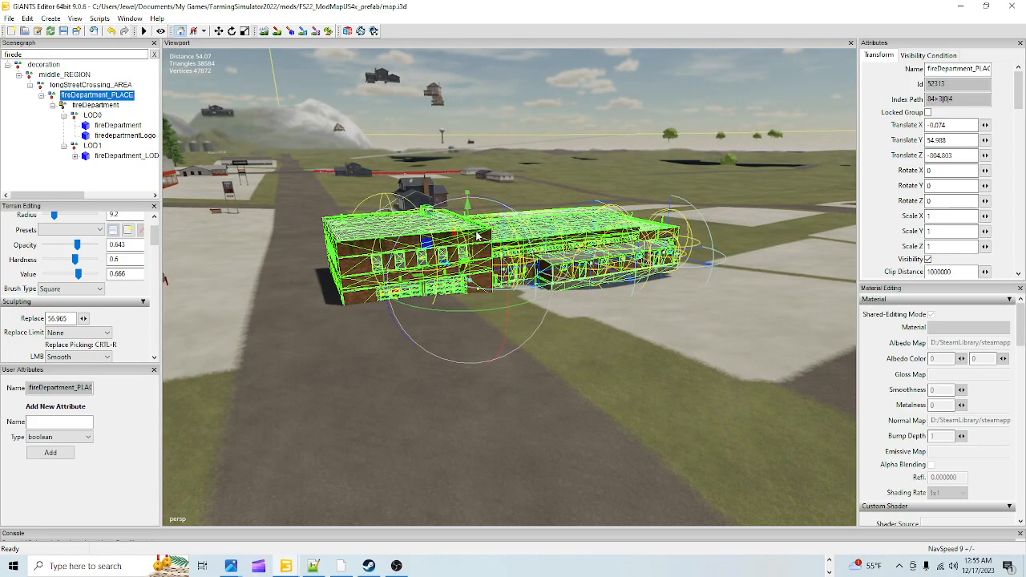
drag(473, 232, 463, 253)
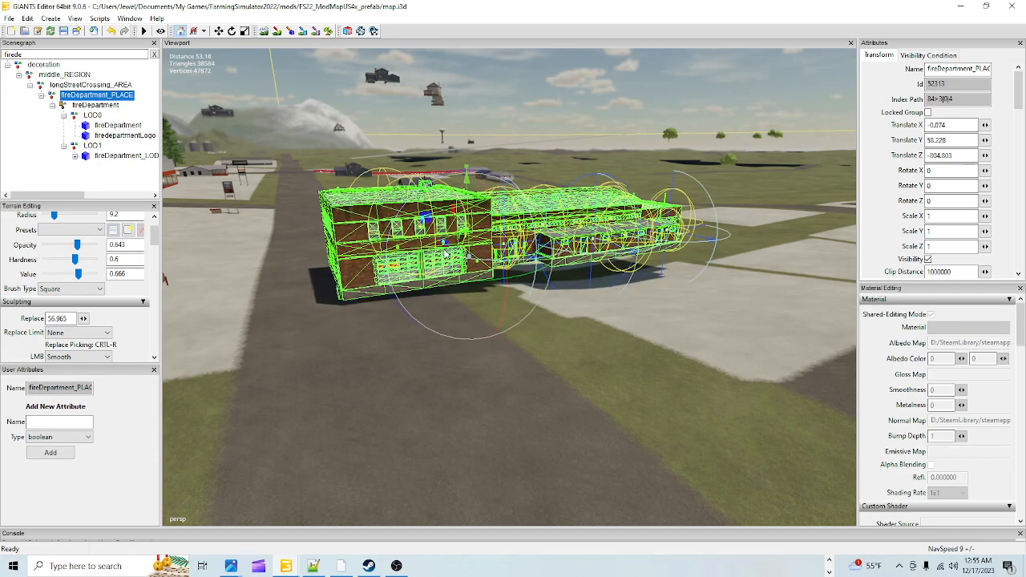
Set the primary sculpting action to Replace at height 56.921 and level the ground across the road from the fire department.
alt+drag(449, 246, 698, 350)
alt+drag(610, 330, 504, 320)
alt+drag(473, 351, 630, 334)
alt+drag(609, 281, 806, 321)
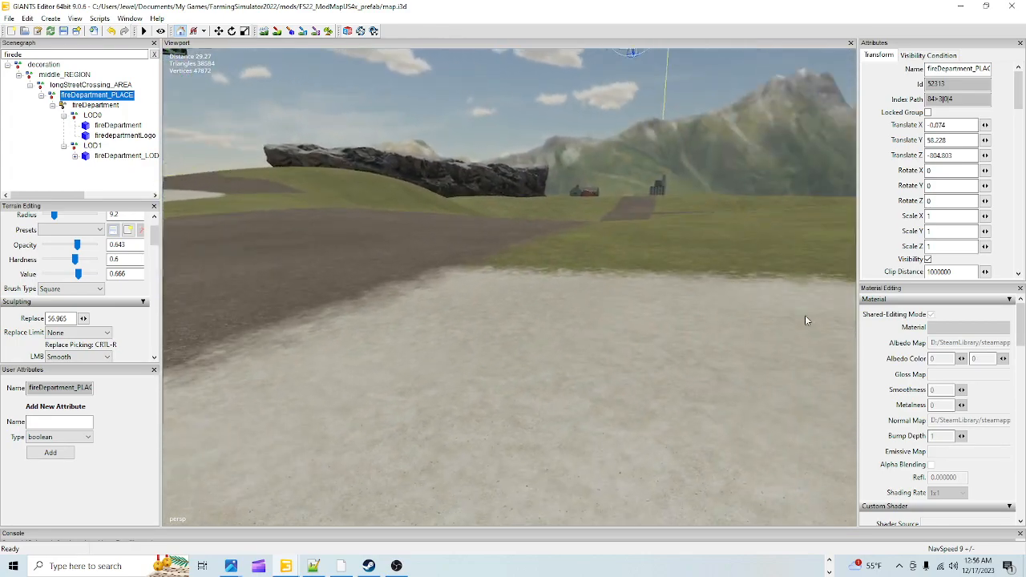
alt+drag(504, 331, 709, 367)
alt+drag(564, 263, 540, 320)
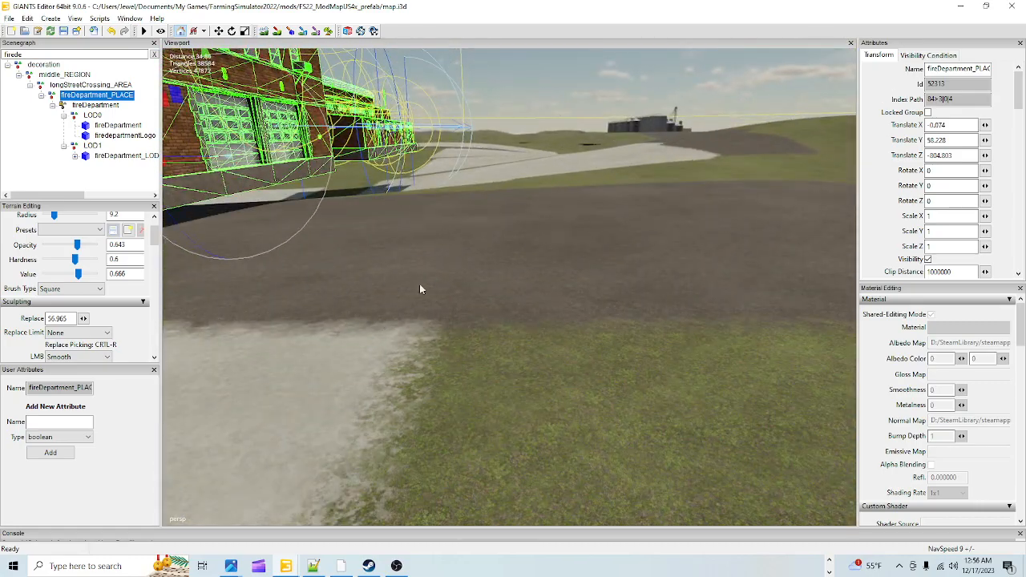
alt+drag(478, 312, 458, 218)
click(267, 30)
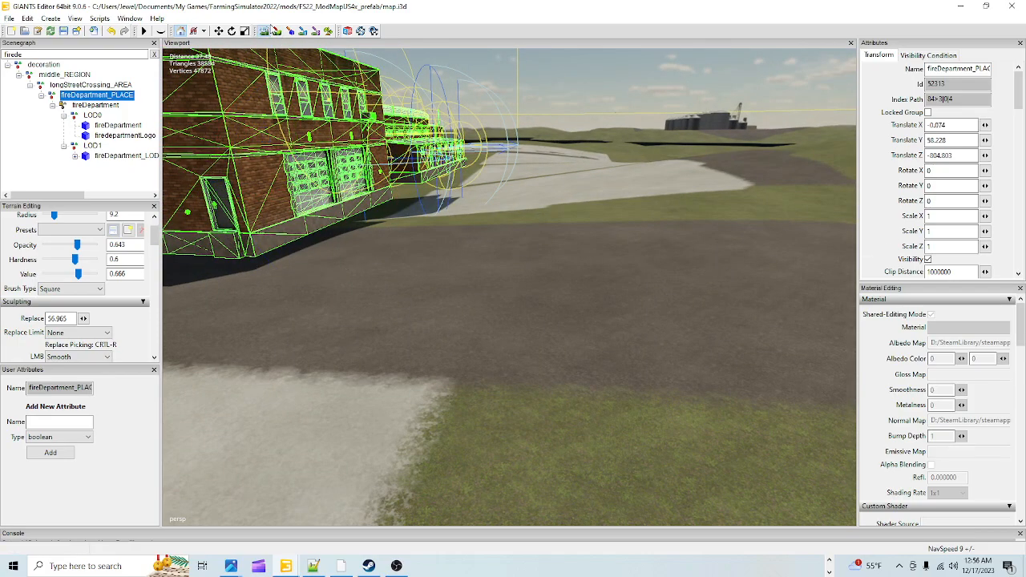
click(100, 355)
click(68, 393)
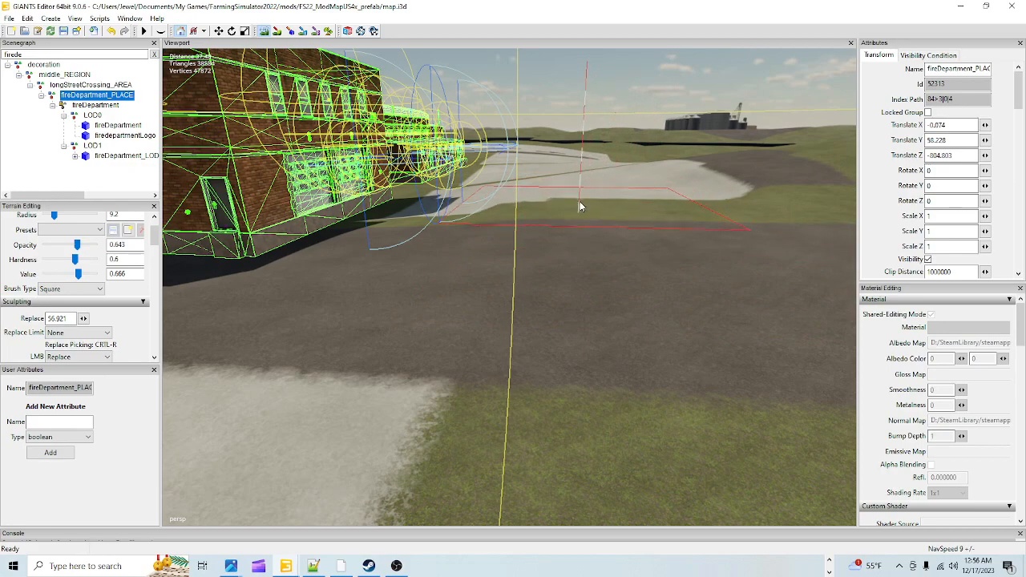
mouse_move(563, 184)
mouse_down()
mouse_move(600, 172)
mouse_move(730, 190)
mouse_up()
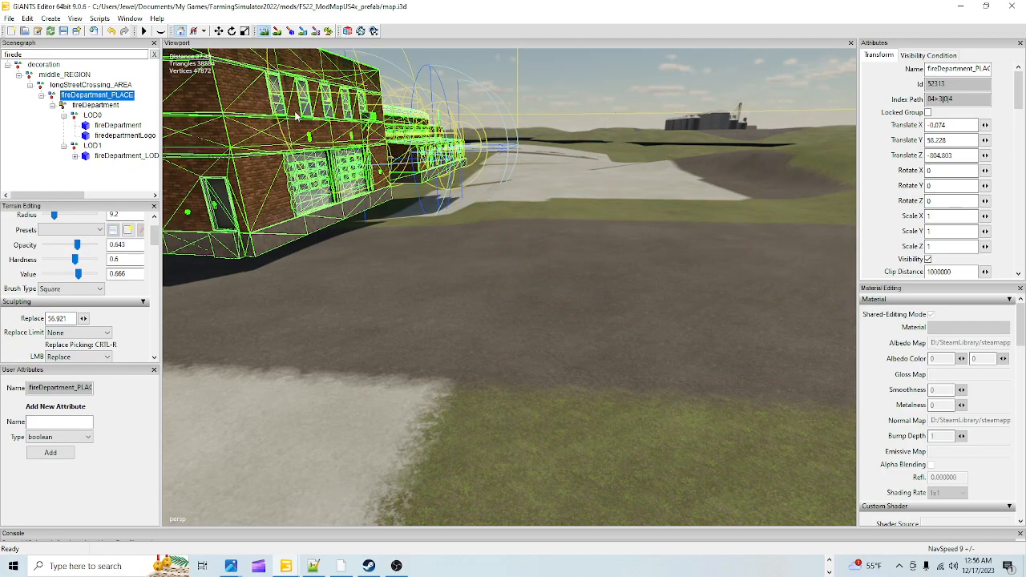
click(264, 35)
Level the road and its grassy edges near the fire department with the Replace brush at height 56.921.
mouse_move(500, 241)
alt+mouse_down()
mouse_move(647, 316)
mouse_move(626, 242)
mouse_move(432, 349)
mouse_move(549, 318)
mouse_move(344, 449)
alt+mouse_up()
alt+drag(579, 286, 378, 318)
scroll(433, 353, down, 5)
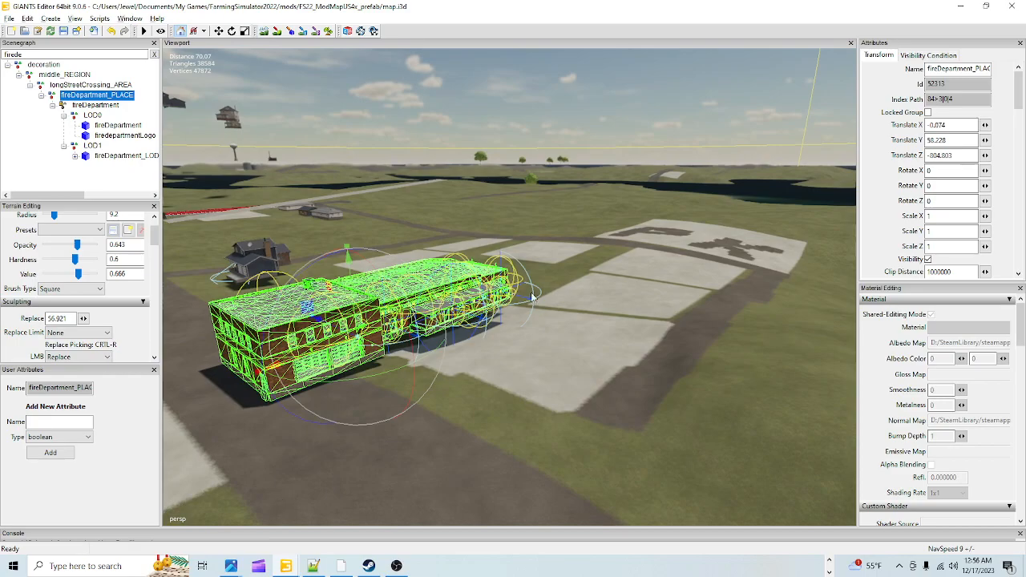
alt+drag(493, 395, 367, 437)
scroll(566, 351, up, 6)
alt+drag(566, 350, 586, 333)
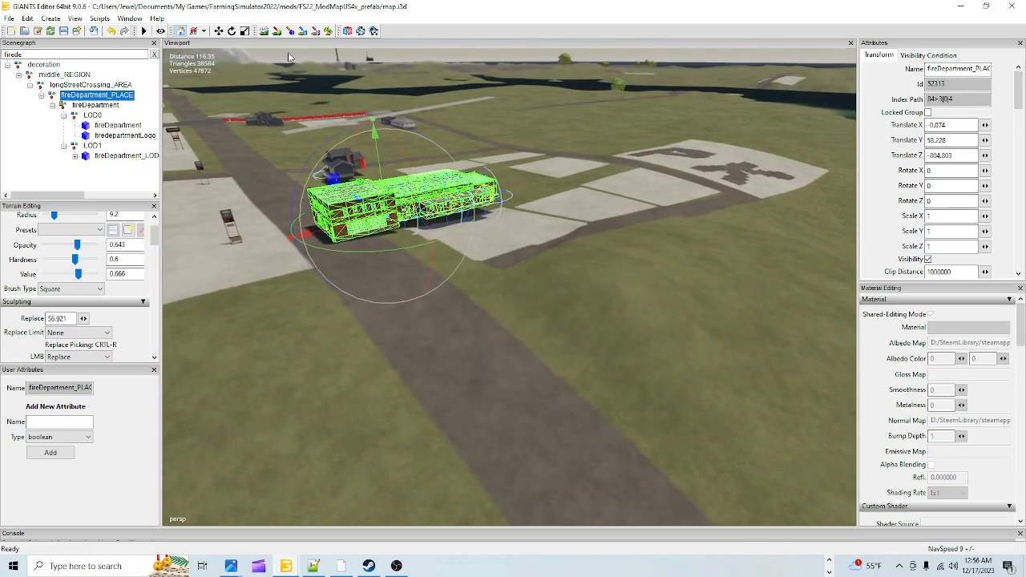
click(264, 31)
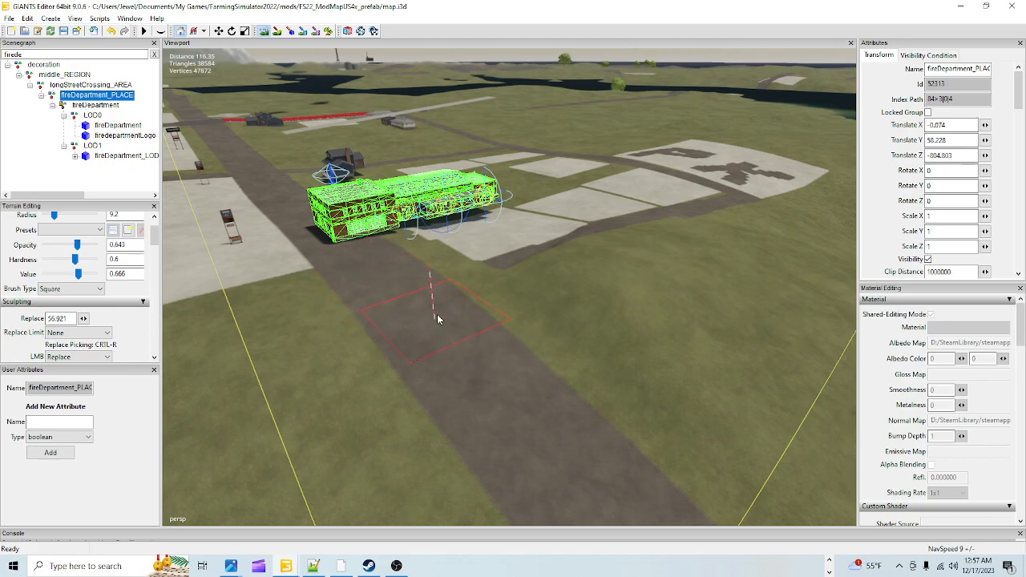
drag(514, 286, 496, 287)
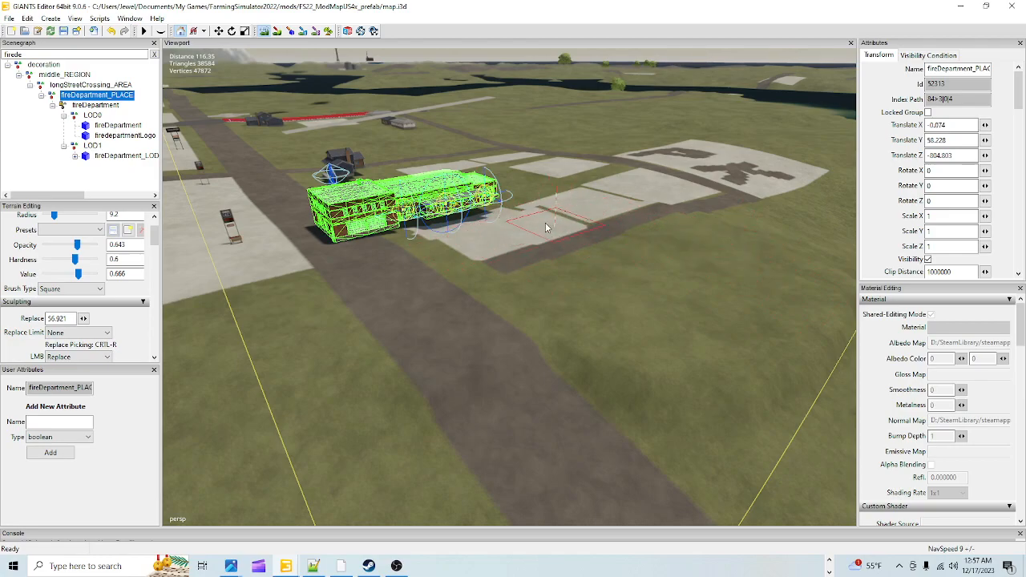
click(263, 33)
Examine the road, the paved lots and the surrounding terrain from several angles for a suitable fire department location.
mouse_move(392, 245)
alt+mouse_down()
mouse_move(302, 307)
mouse_move(311, 355)
alt+mouse_up()
mouse_move(310, 355)
alt+right_down()
mouse_move(698, 142)
mouse_move(973, 67)
alt+right_up()
alt+drag(481, 337, 559, 399)
alt+drag(626, 220, 491, 476)
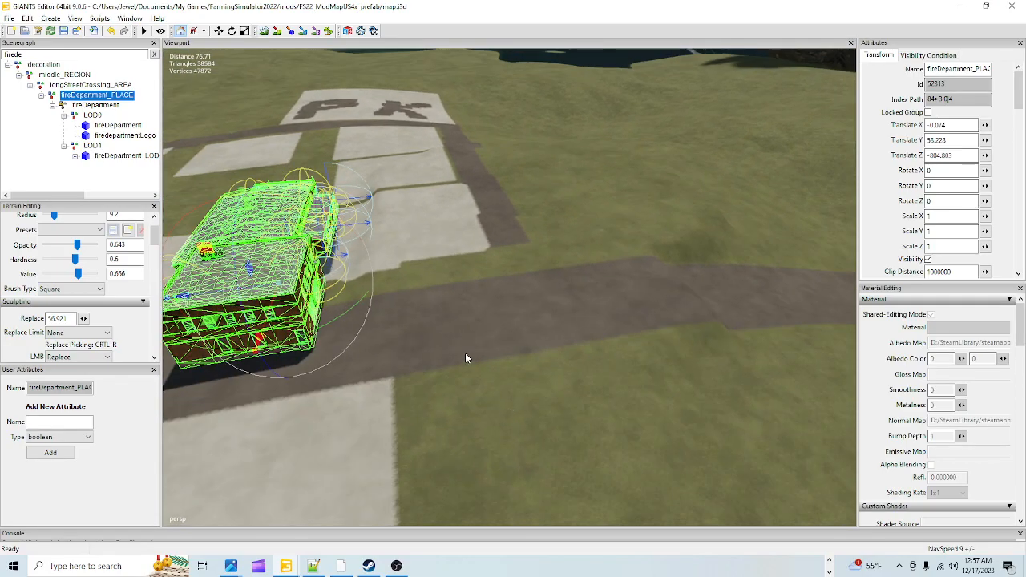
alt+drag(460, 349, 559, 360)
alt+drag(626, 297, 621, 317)
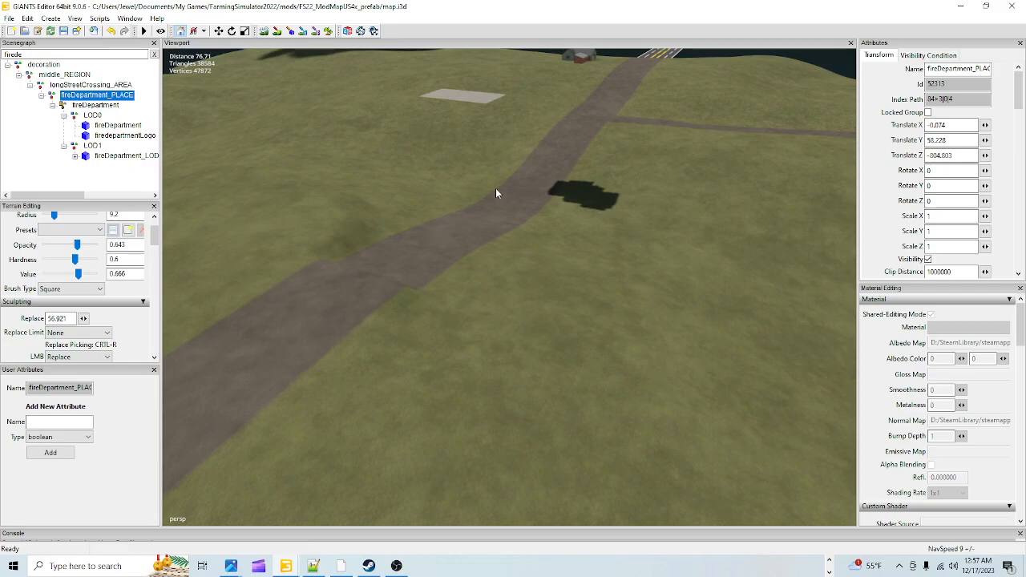
alt+drag(417, 373, 309, 365)
alt+drag(364, 383, 445, 374)
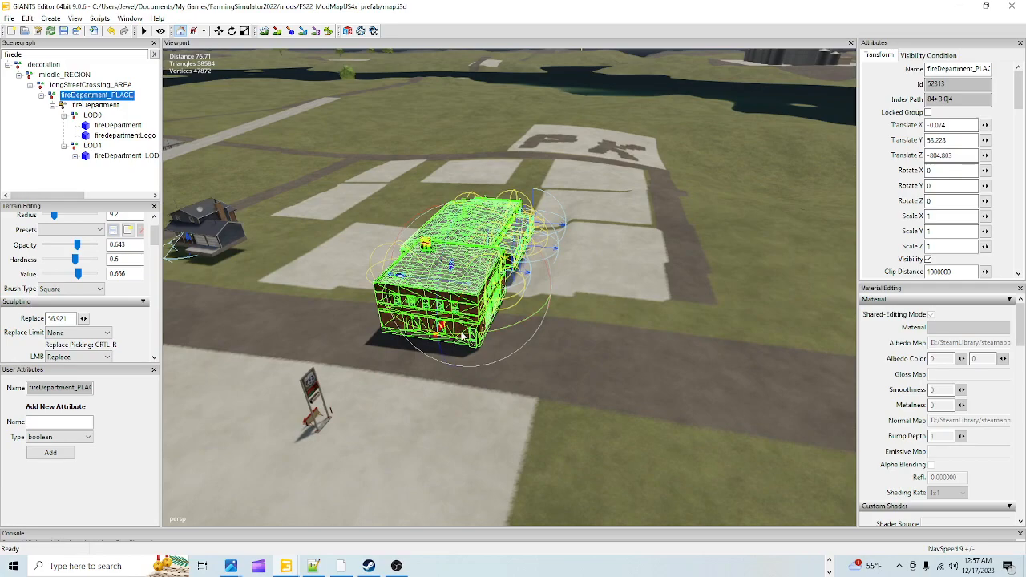
Move the fire department to about X -22.5, Z -854.4 and turn it to face the road with Rotate Y 90.
drag(479, 334, 634, 264)
drag(531, 286, 497, 389)
drag(509, 343, 428, 274)
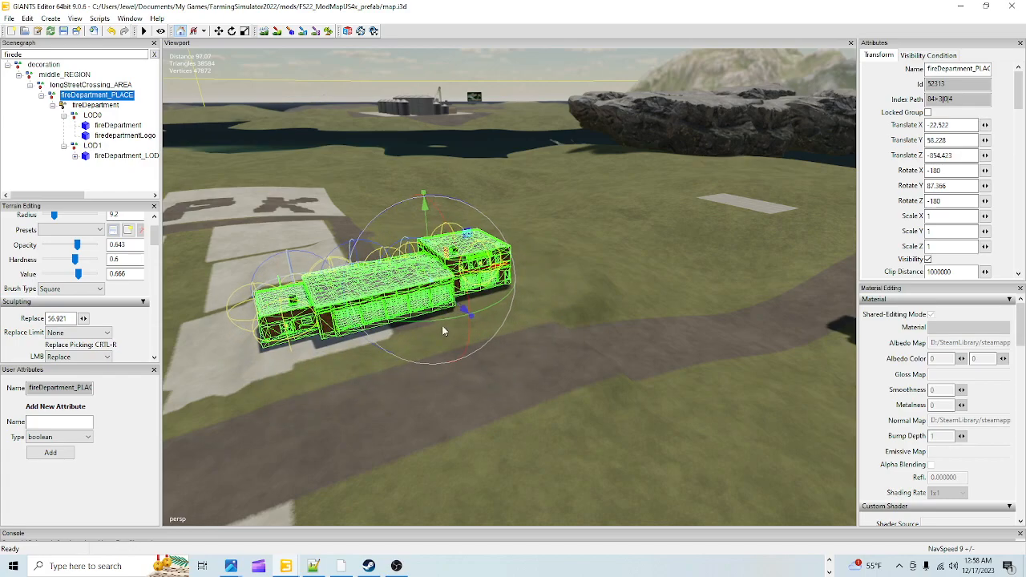
click(930, 185)
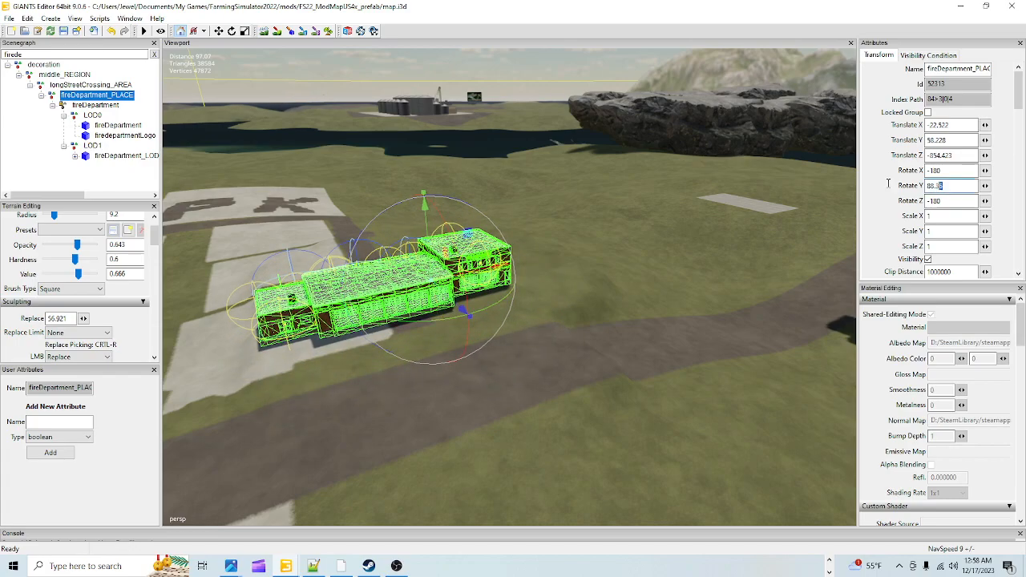
text(90)
Level the road edge and the grass strip between the paved lots beside the fire department with the Replace brush at height 56.921.
alt+drag(500, 328, 605, 378)
scroll(444, 416, up, 4)
scroll(510, 359, down, 3)
alt+drag(510, 359, 360, 330)
scroll(491, 438, up, 2)
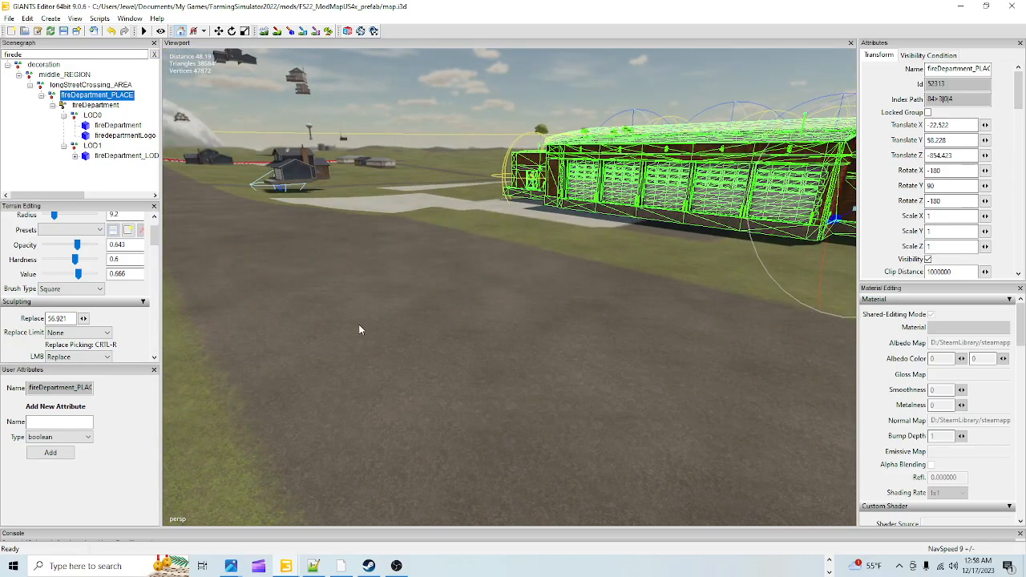
right_drag(359, 328, 511, 349)
right_drag(495, 257, 492, 381)
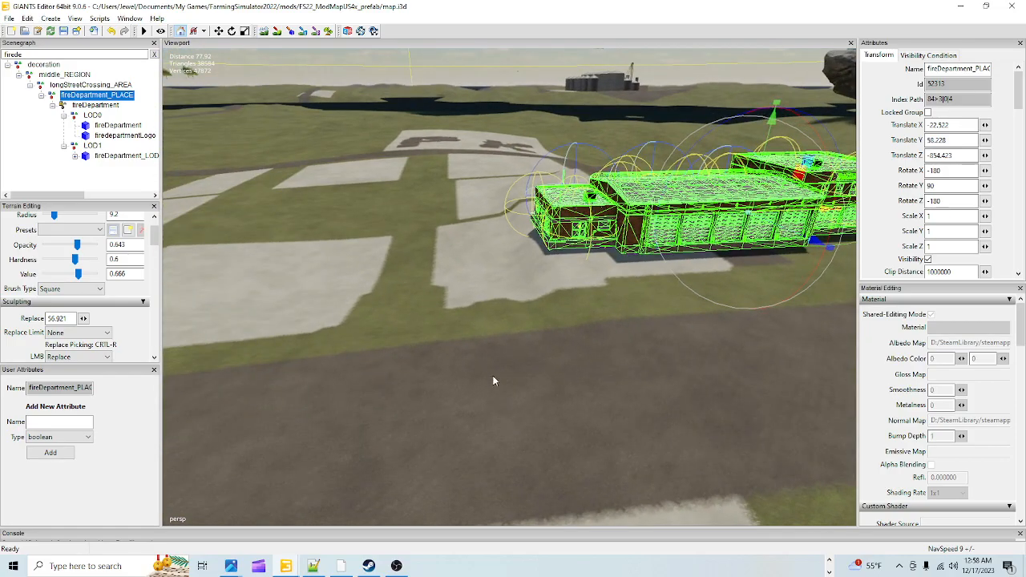
click(263, 31)
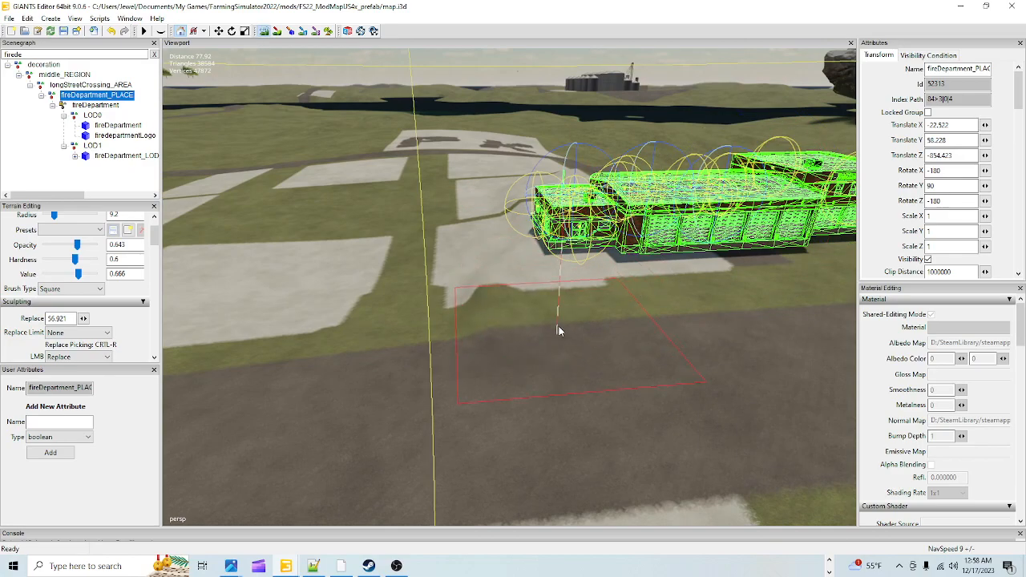
mouse_move(607, 384)
mouse_down()
mouse_move(535, 351)
mouse_move(489, 258)
mouse_move(476, 199)
mouse_move(468, 257)
mouse_move(471, 178)
mouse_move(465, 252)
mouse_move(477, 291)
mouse_move(494, 201)
mouse_move(481, 172)
mouse_move(587, 177)
mouse_up()
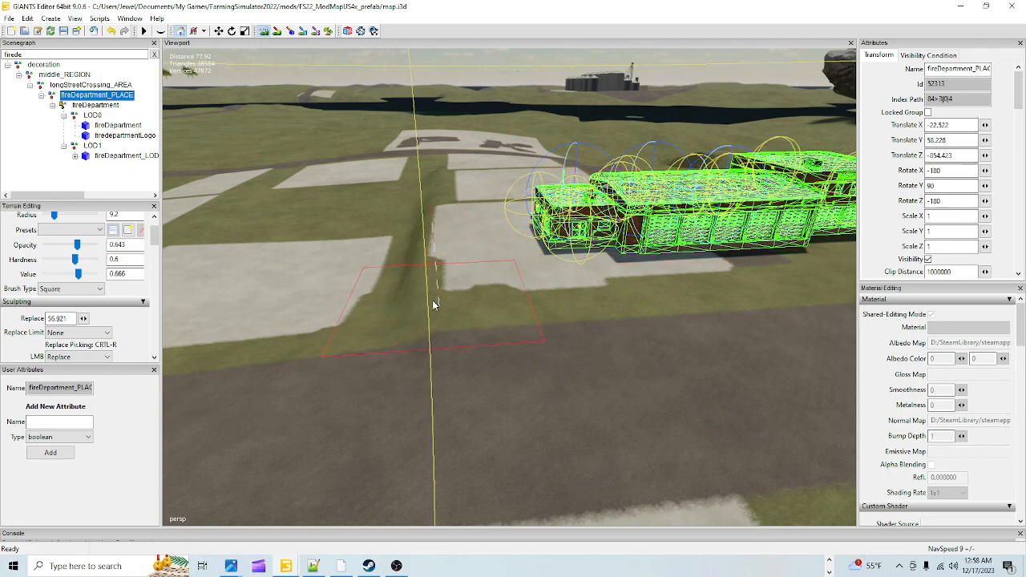
Set the terrain brush to opacity 1, hardness 0.932 and value 1.
scroll(63, 315, down, 2)
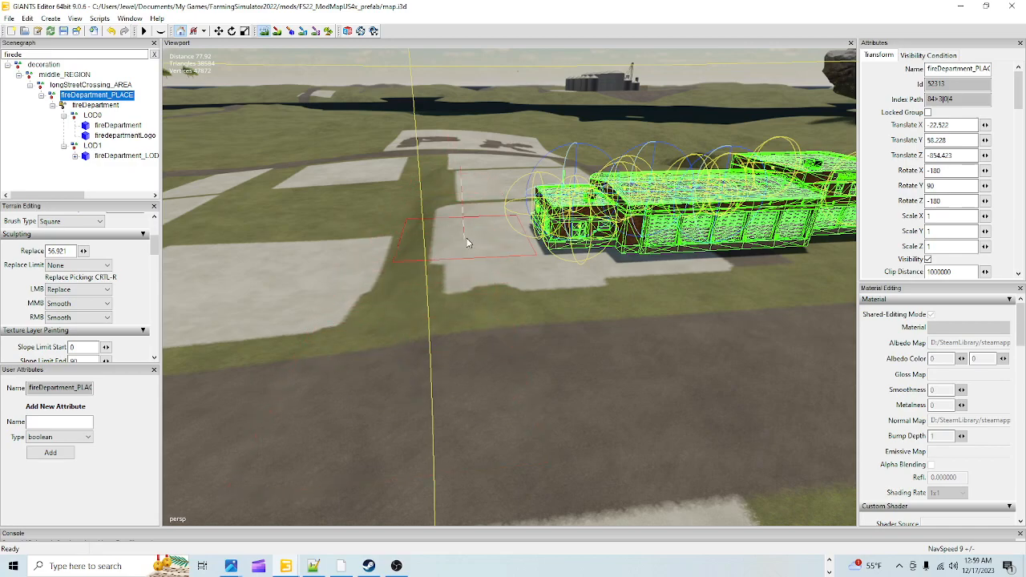
scroll(122, 293, up, 2)
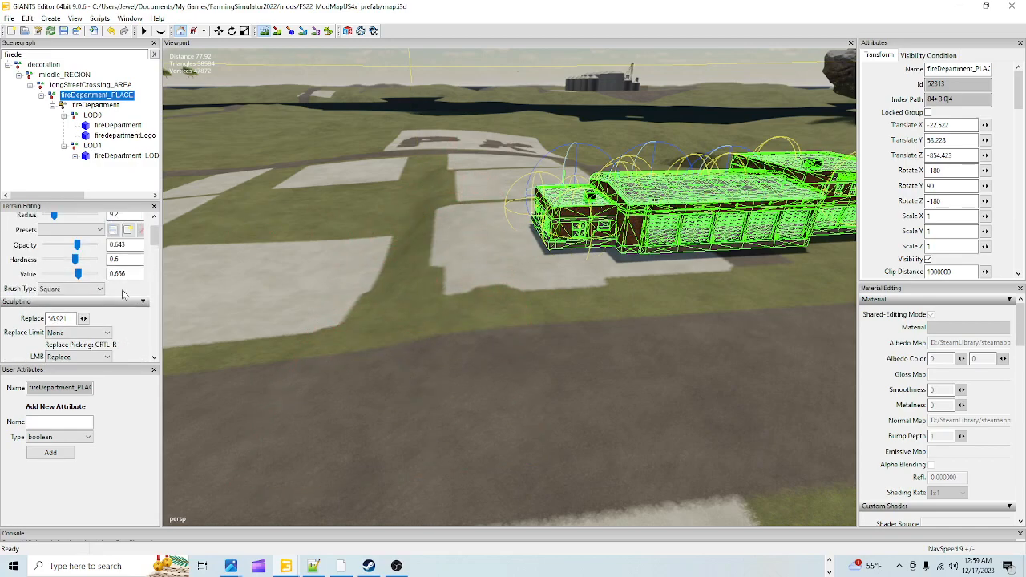
drag(77, 244, 98, 283)
click(77, 258)
click(80, 257)
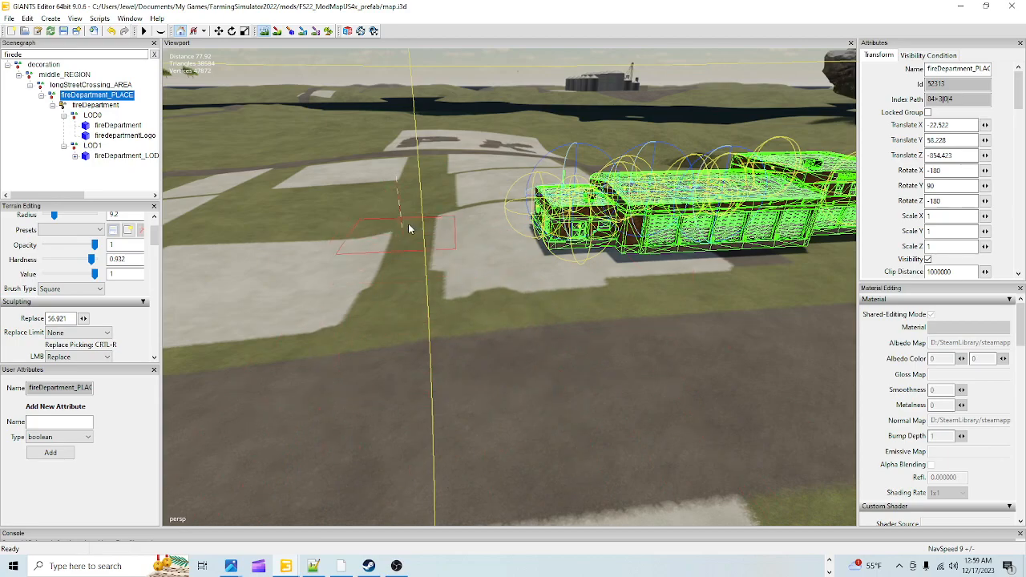
Flatten the uneven grass slope beside the two-storey end of the fire department to the replace height of 56.921.
alt+drag(535, 210, 557, 265)
scroll(698, 245, up, 3)
key(f)
alt+drag(442, 381, 727, 432)
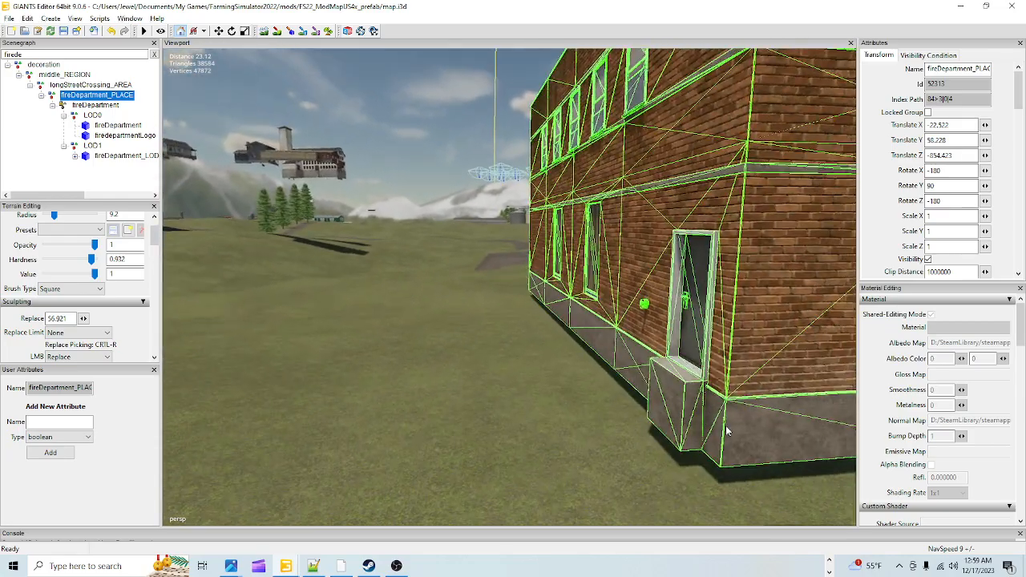
alt+right_drag(632, 339, 409, 300)
alt+drag(410, 300, 413, 265)
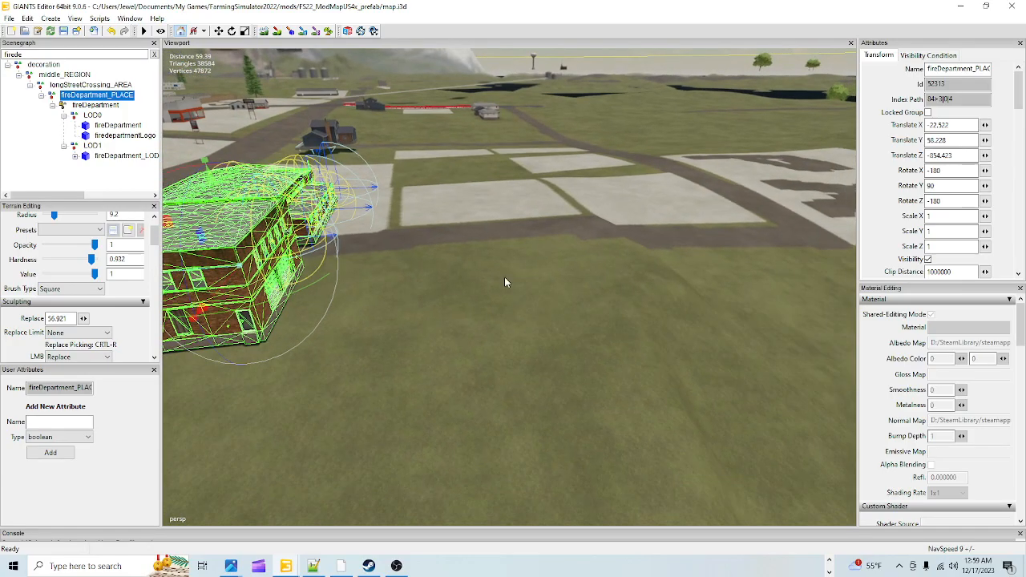
alt+drag(486, 304, 559, 287)
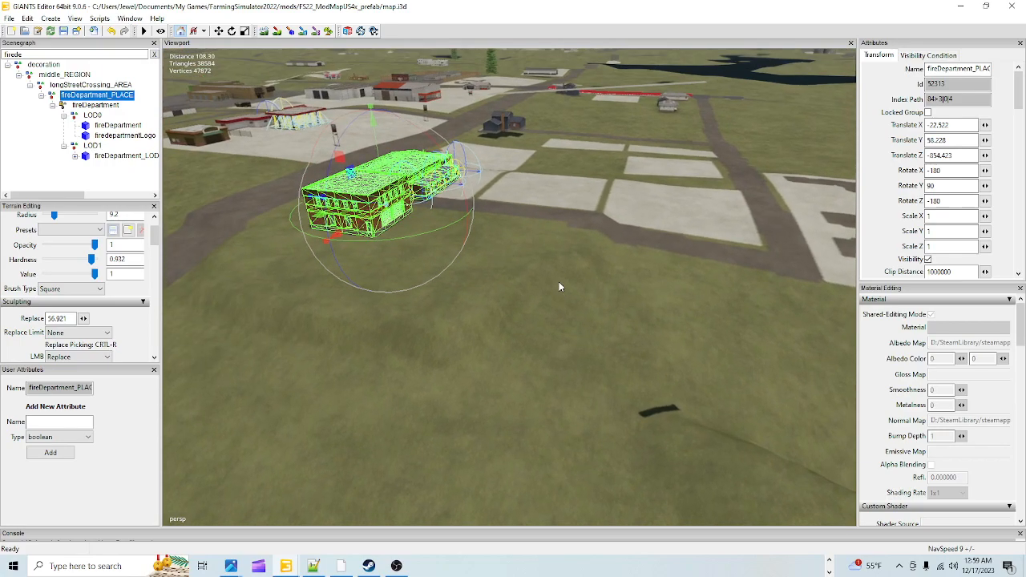
click(264, 33)
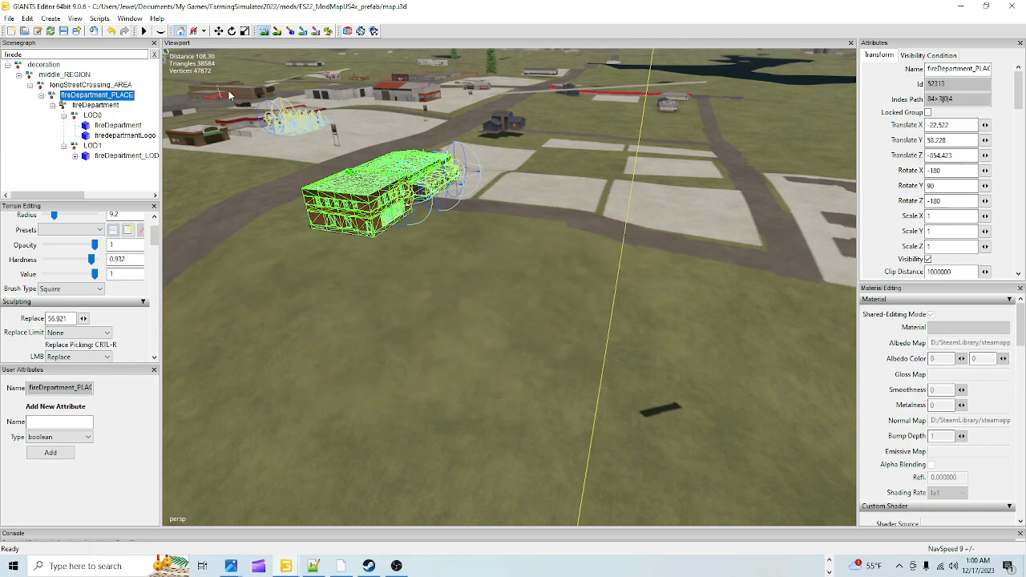
click(266, 31)
Extend the levelled grass area beyond the fire department to the road bend, using a brush radius of 9.7 and replace height 56.921.
alt+drag(422, 364, 380, 367)
scroll(580, 280, up, 2)
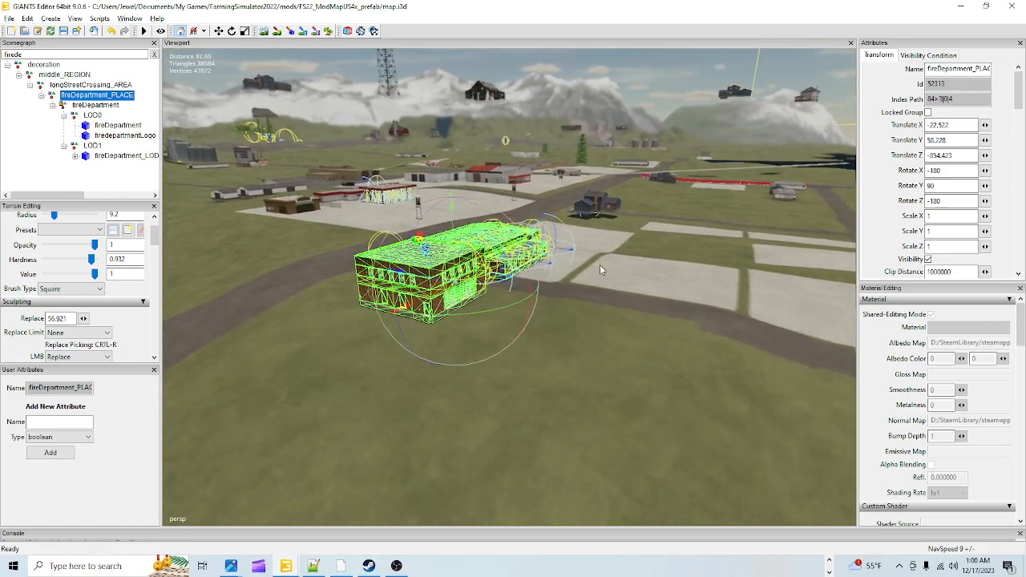
scroll(479, 379, up, 5)
alt+drag(509, 366, 473, 378)
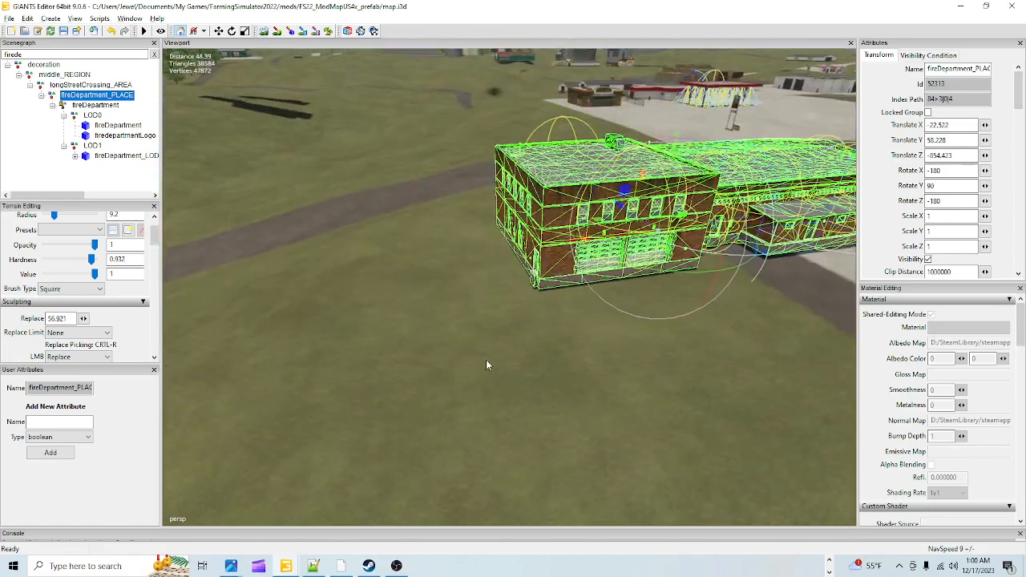
scroll(473, 378, down, 5)
alt+drag(621, 303, 517, 380)
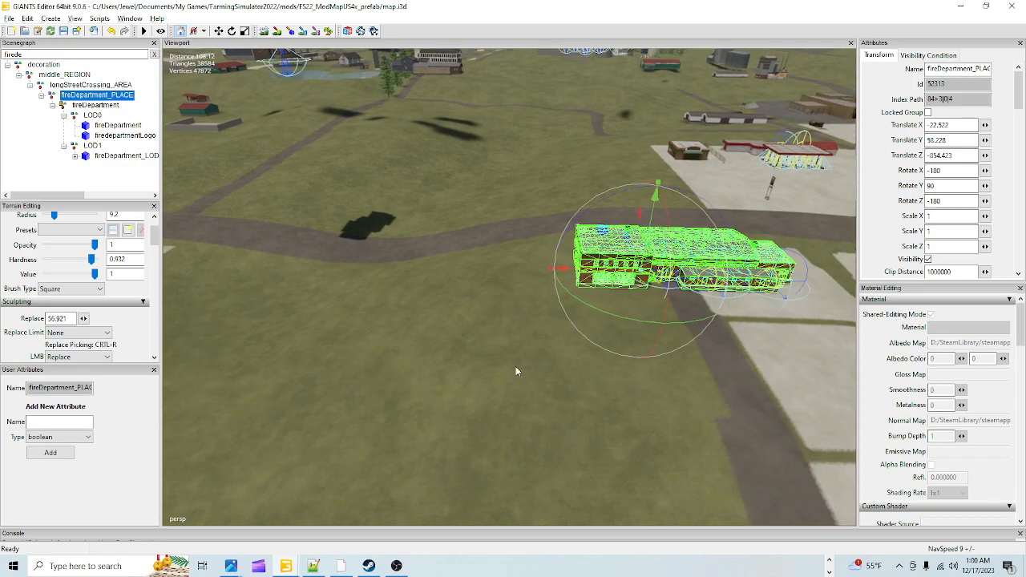
click(266, 31)
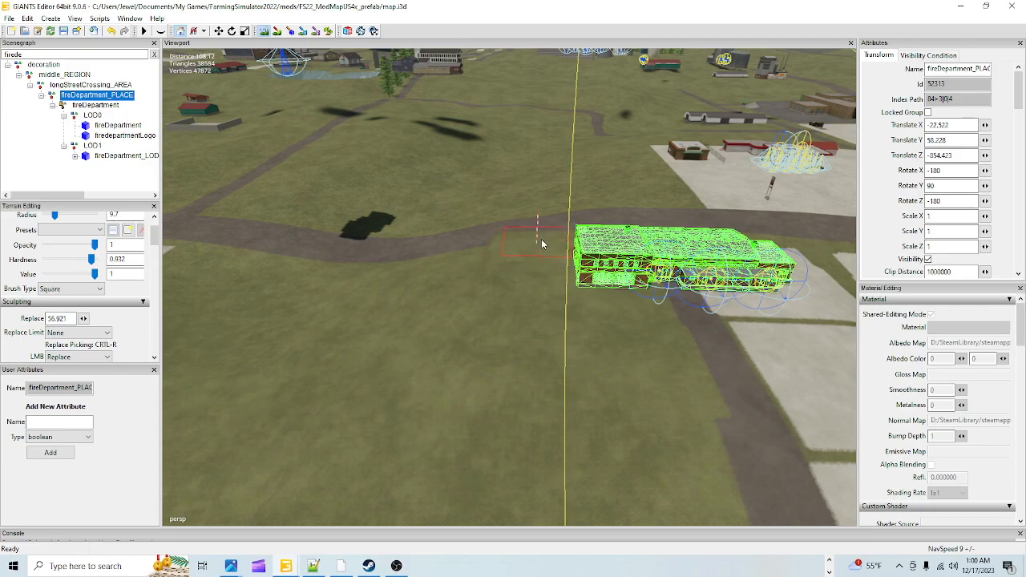
mouse_move(547, 242)
mouse_down()
mouse_move(476, 248)
mouse_move(468, 437)
mouse_up()
mouse_move(481, 257)
mouse_down()
mouse_move(488, 414)
mouse_move(498, 405)
mouse_move(424, 419)
mouse_move(446, 286)
mouse_up()
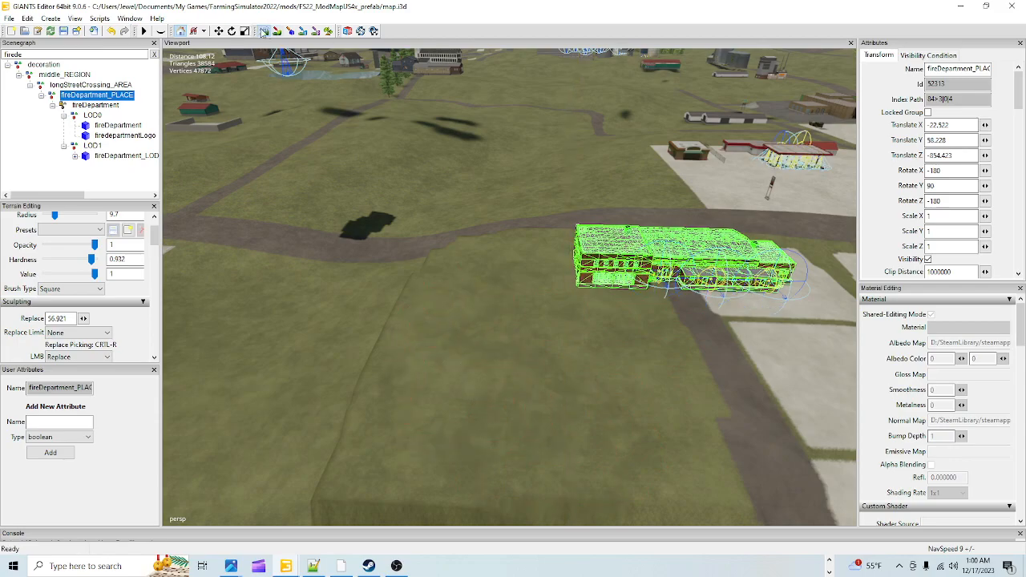
Smooth the steep embankment around the levelled ground beside the fire department into a gentle slope down to the road.
right_drag(377, 253, 498, 435)
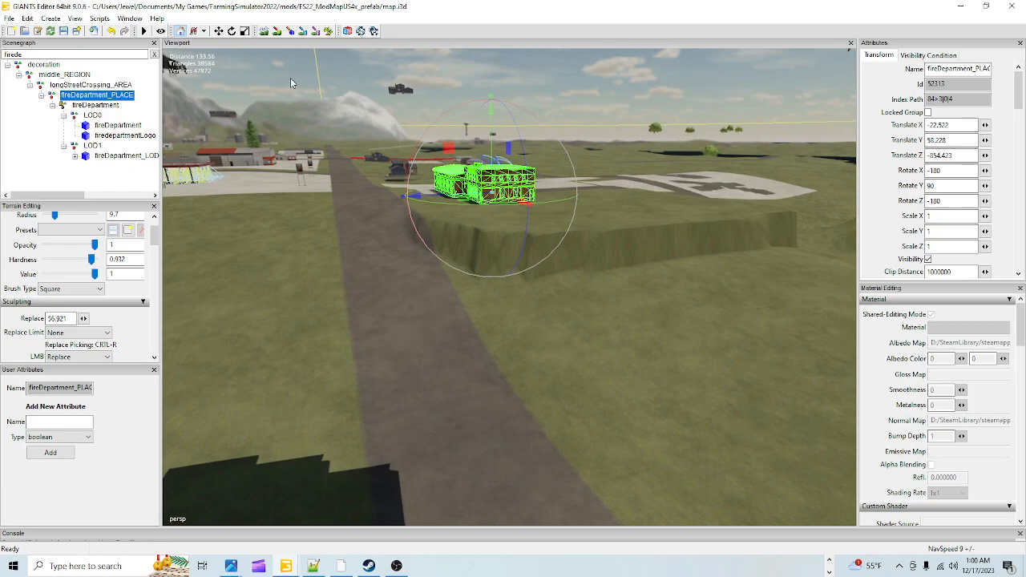
click(264, 35)
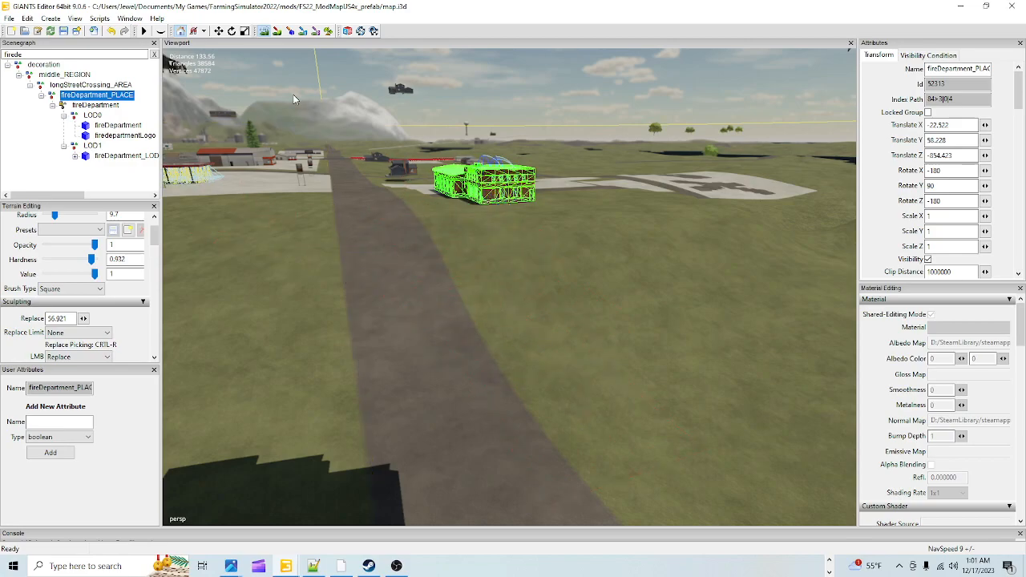
click(263, 30)
Examine the road and the grass on both sides of the fire department from road level, including the road bend.
alt+drag(447, 359, 411, 404)
scroll(458, 356, up, 4)
alt+drag(615, 273, 652, 245)
scroll(652, 245, up, 3)
alt+middle_drag(650, 247, 544, 330)
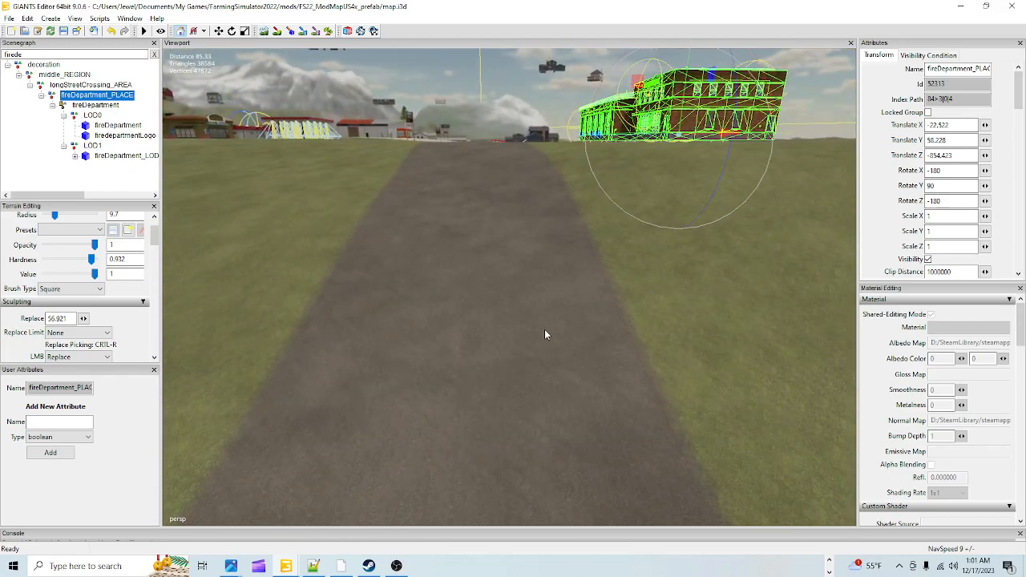
alt+drag(545, 334, 560, 206)
scroll(560, 206, up, 3)
alt+middle_drag(559, 206, 475, 312)
scroll(702, 225, up, 2)
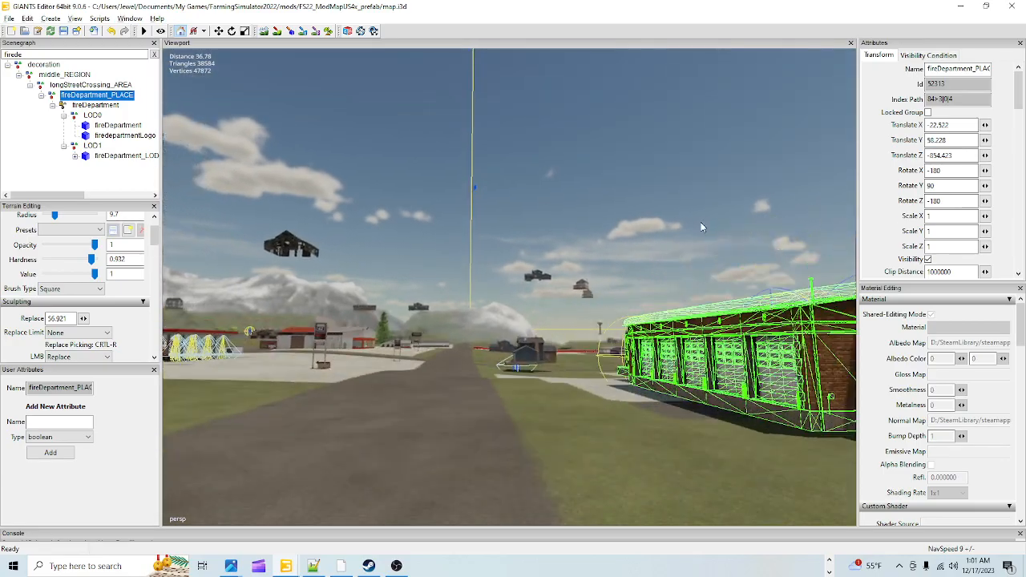
scroll(702, 225, up, 2)
alt+drag(702, 225, 348, 348)
scroll(415, 192, up, 3)
alt+middle_drag(416, 193, 354, 231)
alt+drag(355, 234, 514, 336)
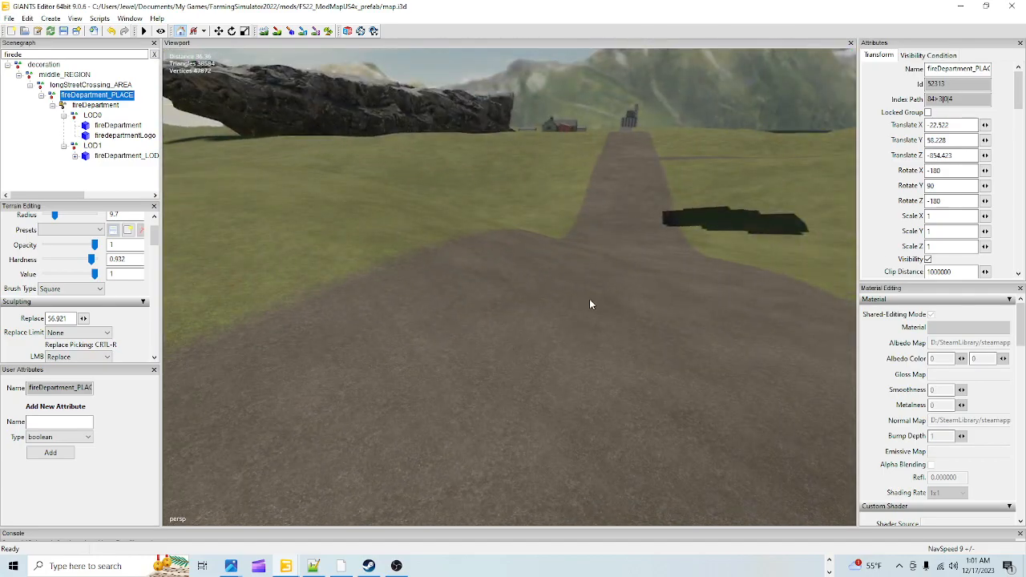
mouse_move(428, 354)
alt+mouse_down()
mouse_move(530, 366)
mouse_move(435, 378)
mouse_move(440, 365)
alt+mouse_up()
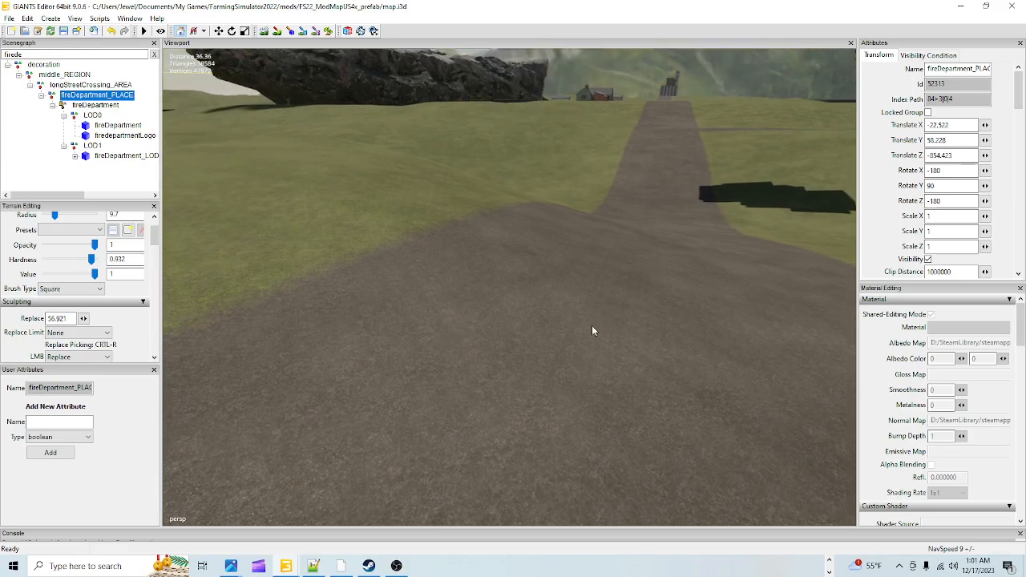
alt+drag(472, 335, 805, 308)
alt+drag(686, 325, 471, 288)
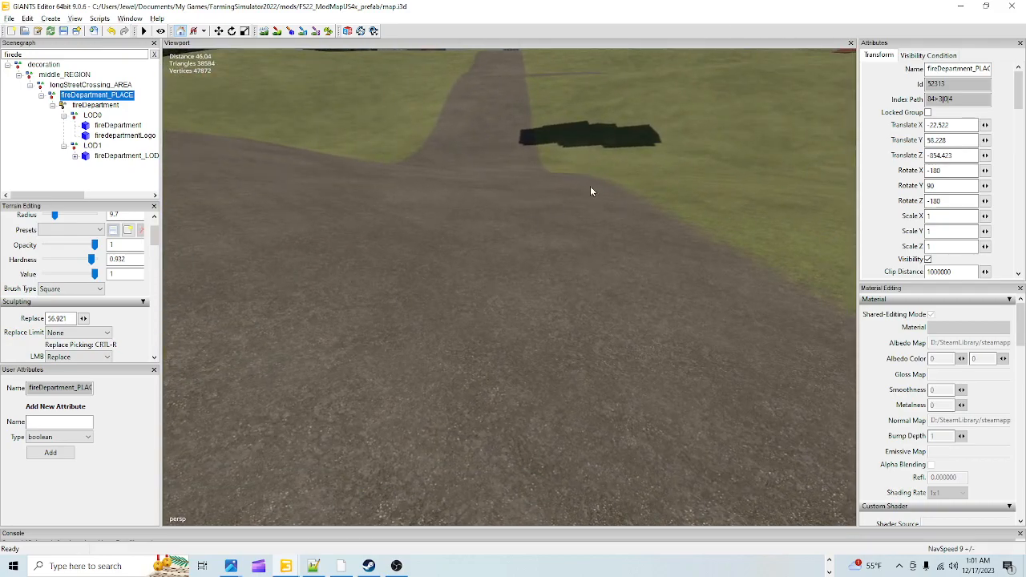
alt+right_drag(557, 203, 576, 301)
alt+drag(575, 301, 496, 340)
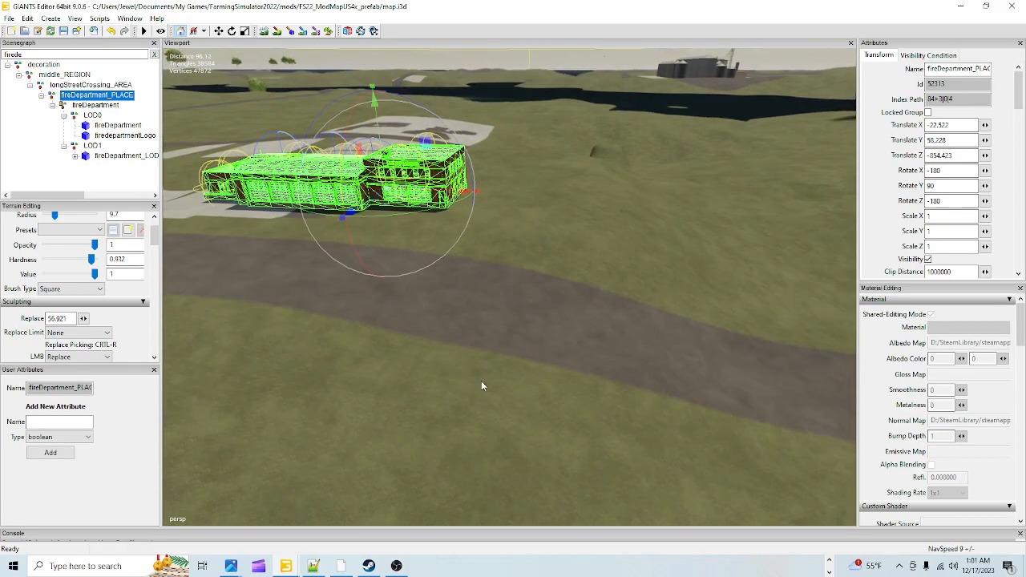
Level the road in front of the two-storey end of the fire department and the grass across it to height 56.921.
click(264, 31)
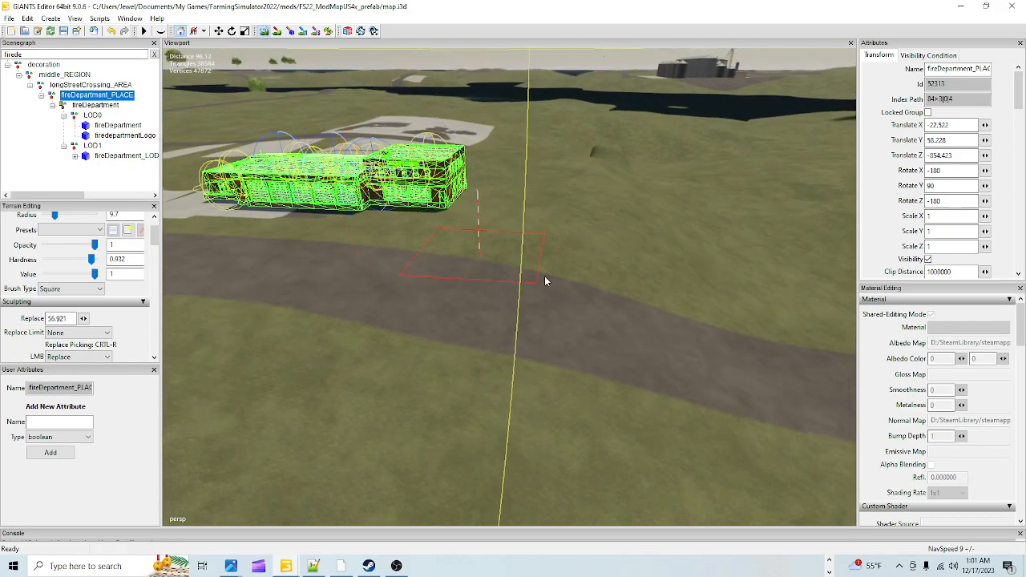
mouse_move(587, 218)
mouse_down()
mouse_move(550, 211)
mouse_move(522, 222)
mouse_move(497, 262)
mouse_move(409, 250)
mouse_up()
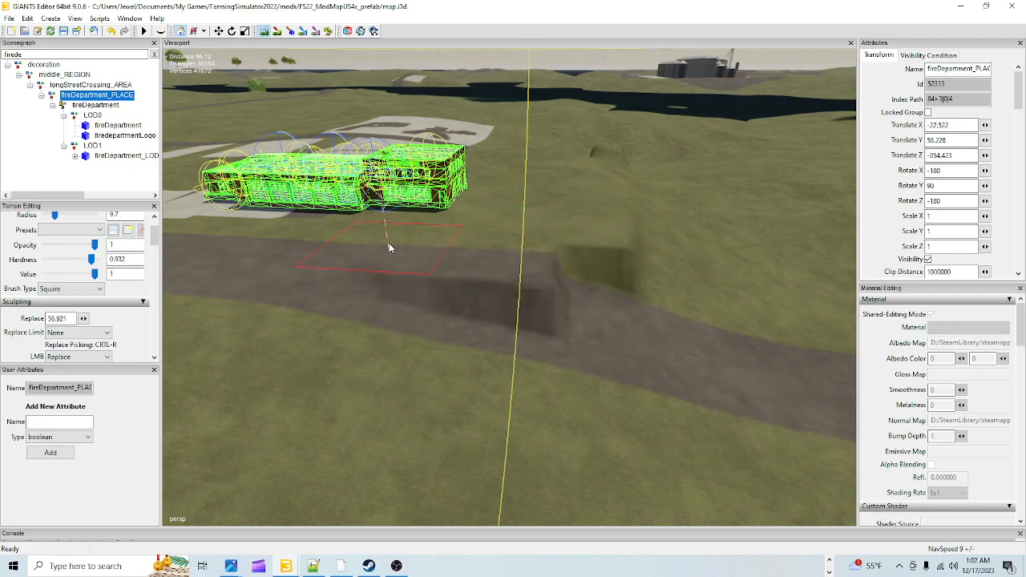
mouse_move(278, 260)
mouse_down()
mouse_move(439, 312)
mouse_move(283, 334)
mouse_move(276, 361)
mouse_move(506, 348)
mouse_move(575, 252)
mouse_move(550, 355)
mouse_up()
mouse_move(580, 242)
mouse_down()
mouse_move(596, 151)
mouse_move(607, 170)
mouse_move(607, 233)
mouse_move(568, 384)
mouse_move(482, 398)
mouse_up()
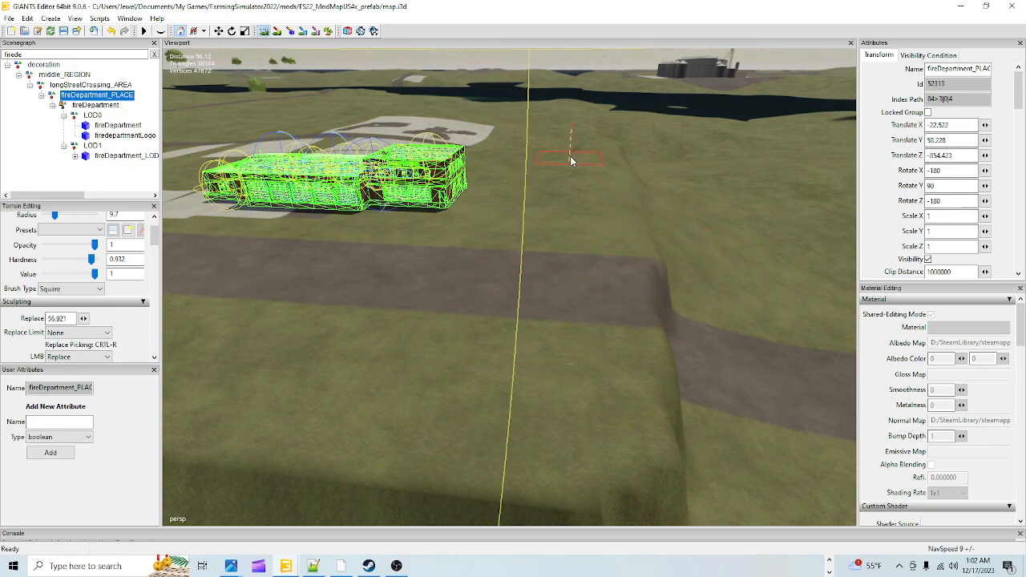
Smooth the raised edges of the levelled road and grass so they blend into the road bend and surrounding terrain.
mouse_move(614, 172)
mouse_down()
mouse_move(665, 287)
mouse_move(651, 358)
mouse_up()
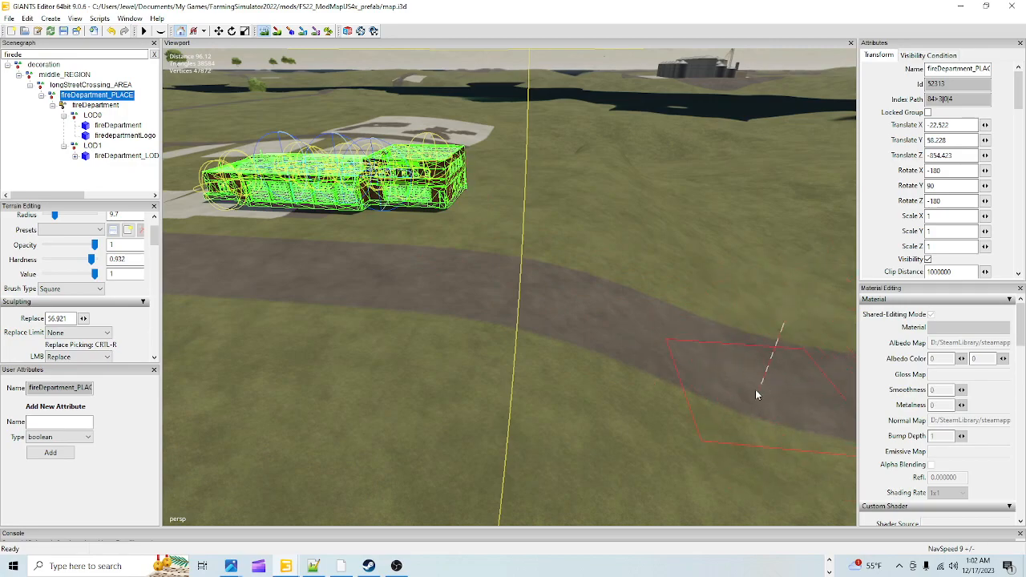
click(265, 31)
mouse_move(328, 281)
alt+mouse_down()
mouse_move(519, 391)
mouse_move(449, 391)
mouse_move(553, 182)
mouse_move(707, 172)
mouse_move(462, 418)
mouse_move(357, 132)
alt+mouse_up()
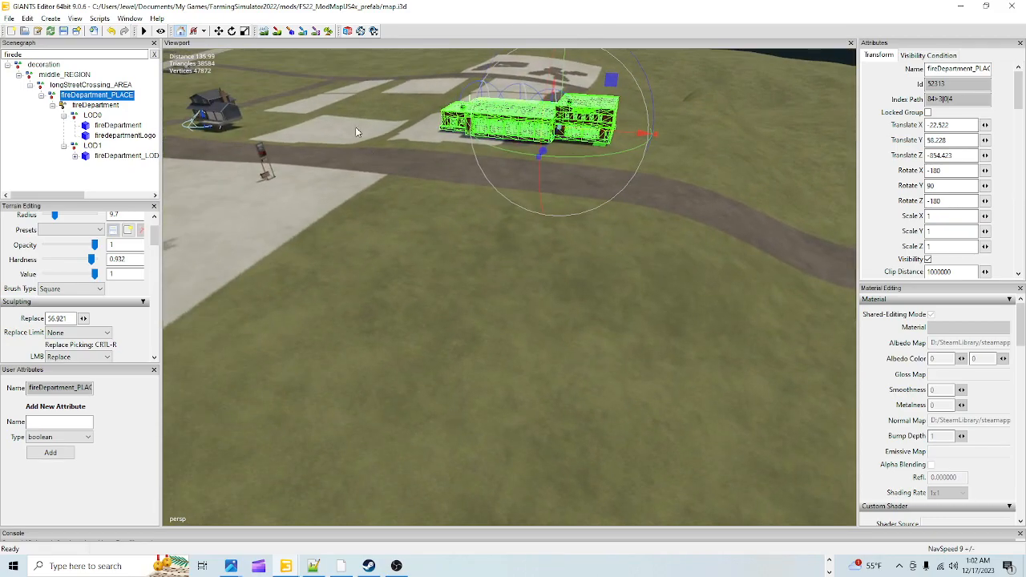
click(270, 34)
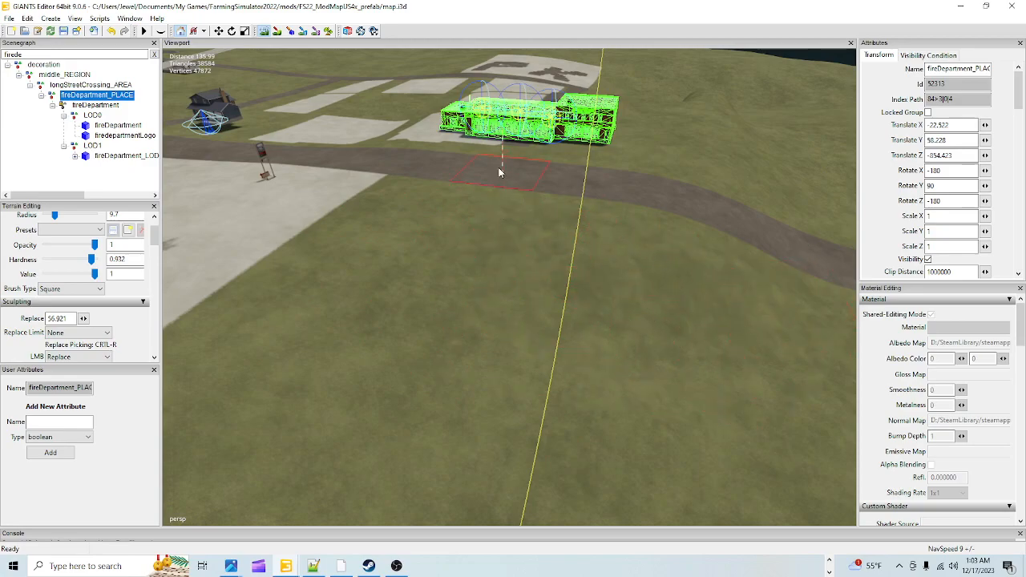
mouse_move(504, 175)
right_down()
mouse_move(649, 262)
mouse_move(553, 311)
mouse_move(681, 191)
mouse_move(665, 275)
mouse_move(713, 137)
mouse_move(650, 238)
mouse_move(332, 263)
mouse_move(517, 327)
mouse_move(609, 257)
mouse_move(597, 277)
mouse_move(470, 325)
mouse_move(586, 214)
mouse_move(527, 350)
mouse_move(488, 384)
mouse_move(168, 367)
mouse_move(404, 374)
mouse_move(543, 346)
mouse_move(492, 362)
mouse_move(673, 263)
mouse_move(660, 331)
right_up()
right_drag(513, 312, 517, 369)
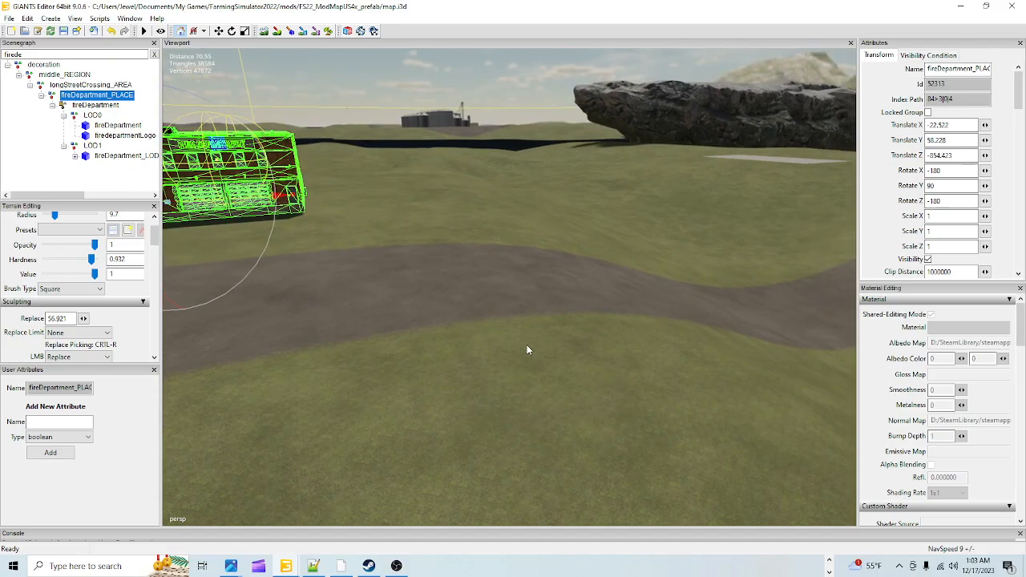
Try to level the road bend beyond the fire department with the Replace brush at height 56.921, and undo it.
click(264, 31)
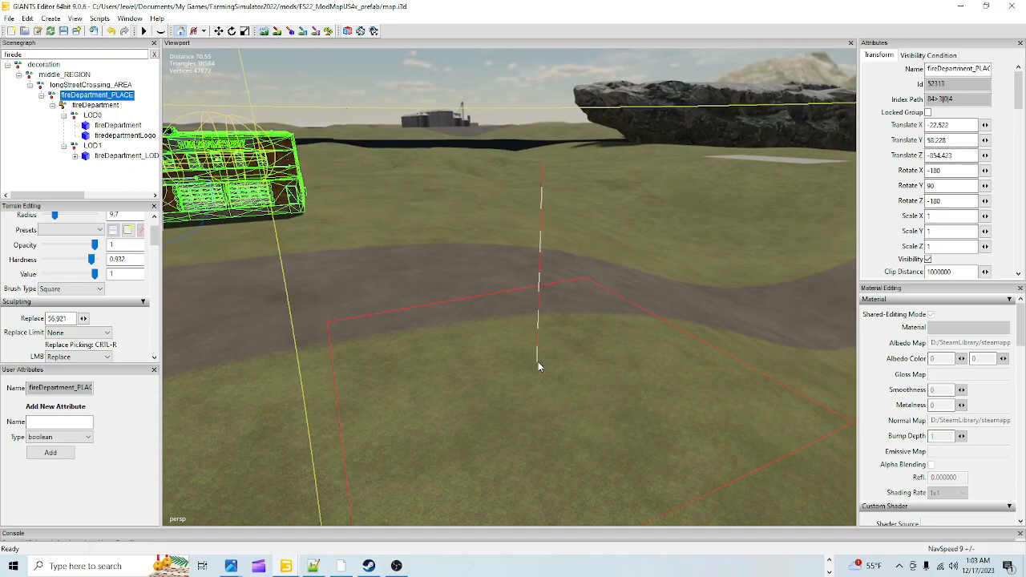
click(676, 291)
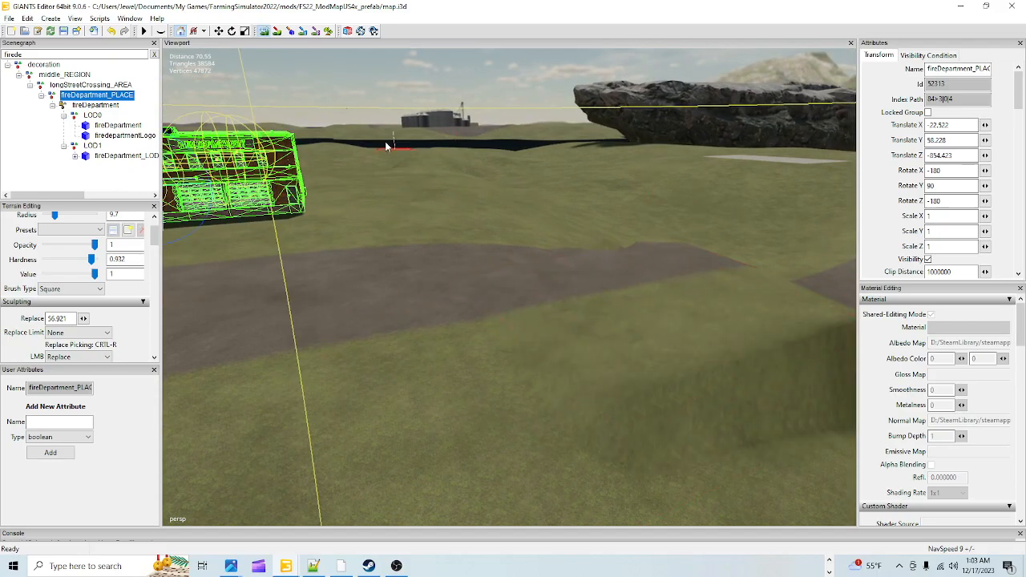
click(112, 30)
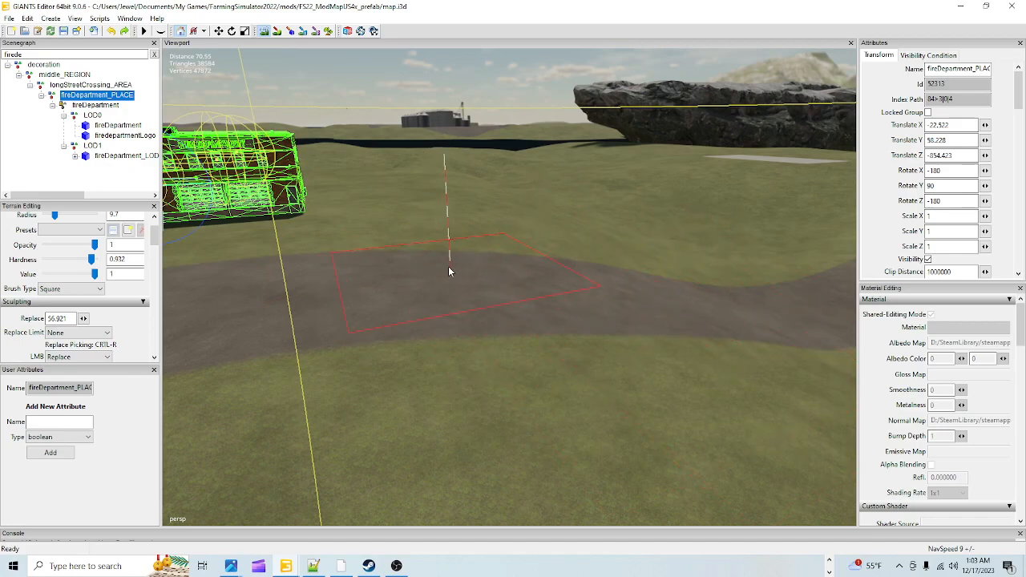
Examine the grass slopes and the road around the fire department for remaining uneven ground.
click(264, 30)
scroll(657, 305, up, 3)
mouse_move(656, 137)
alt+mouse_down()
mouse_move(561, 293)
mouse_move(629, 287)
mouse_move(602, 341)
mouse_move(503, 297)
mouse_move(452, 295)
mouse_move(559, 217)
mouse_move(438, 241)
mouse_move(472, 270)
mouse_move(472, 379)
mouse_move(713, 218)
mouse_move(457, 246)
mouse_move(625, 348)
mouse_move(585, 436)
mouse_move(601, 435)
mouse_move(363, 89)
alt+mouse_up()
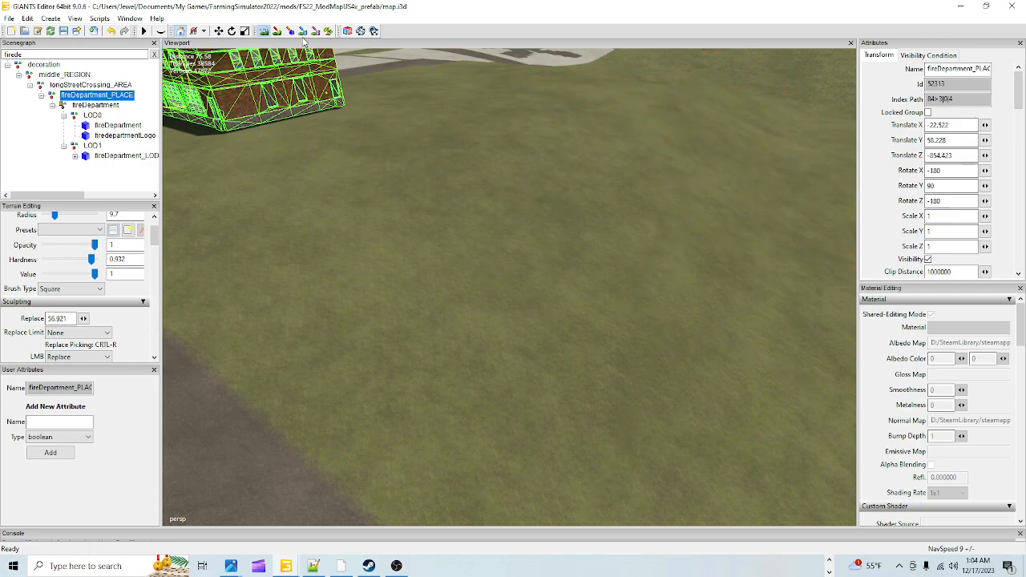
click(264, 33)
mouse_move(437, 241)
alt+mouse_down()
mouse_move(609, 240)
mouse_move(1012, 6)
mouse_move(646, 254)
mouse_move(758, 213)
mouse_move(849, 197)
mouse_move(546, 324)
mouse_move(626, 281)
mouse_move(608, 351)
mouse_move(429, 365)
mouse_move(625, 243)
mouse_move(591, 332)
mouse_move(652, 323)
mouse_move(627, 349)
mouse_move(662, 318)
alt+mouse_up()
click(263, 30)
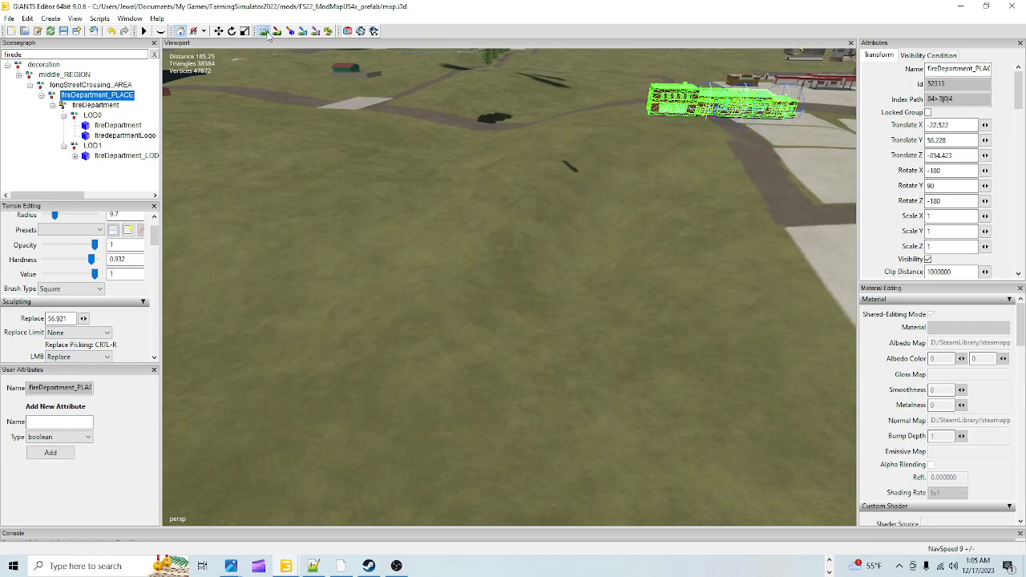
alt+drag(671, 394, 602, 454)
scroll(757, 225, up, 5)
alt+drag(673, 256, 537, 388)
scroll(542, 396, up, 3)
scroll(559, 417, up, 1)
scroll(561, 417, down, 3)
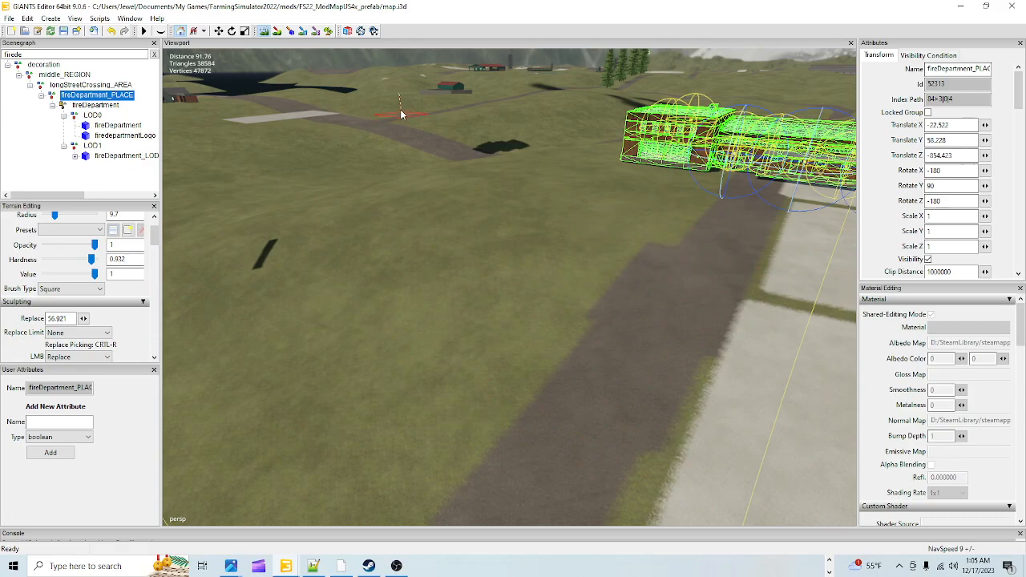
Shift the fire department to Translate Z -857.581 and lower it onto the levelled ground at Translate Y 56.894.
mouse_move(405, 286)
alt+mouse_down()
mouse_move(675, 343)
mouse_move(745, 241)
mouse_move(758, 298)
mouse_move(428, 220)
mouse_move(433, 413)
mouse_move(632, 418)
mouse_move(808, 298)
mouse_move(600, 339)
mouse_move(649, 339)
mouse_move(521, 463)
mouse_move(712, 416)
mouse_move(469, 461)
mouse_move(609, 379)
mouse_move(672, 326)
mouse_move(746, 320)
mouse_move(714, 278)
mouse_move(539, 361)
mouse_move(732, 242)
mouse_move(464, 352)
mouse_move(614, 182)
mouse_move(611, 310)
alt+mouse_up()
alt+drag(614, 363, 512, 334)
alt+right_drag(511, 334, 810, 258)
right_drag(582, 387, 677, 224)
drag(677, 224, 680, 222)
scroll(618, 381, up, 5)
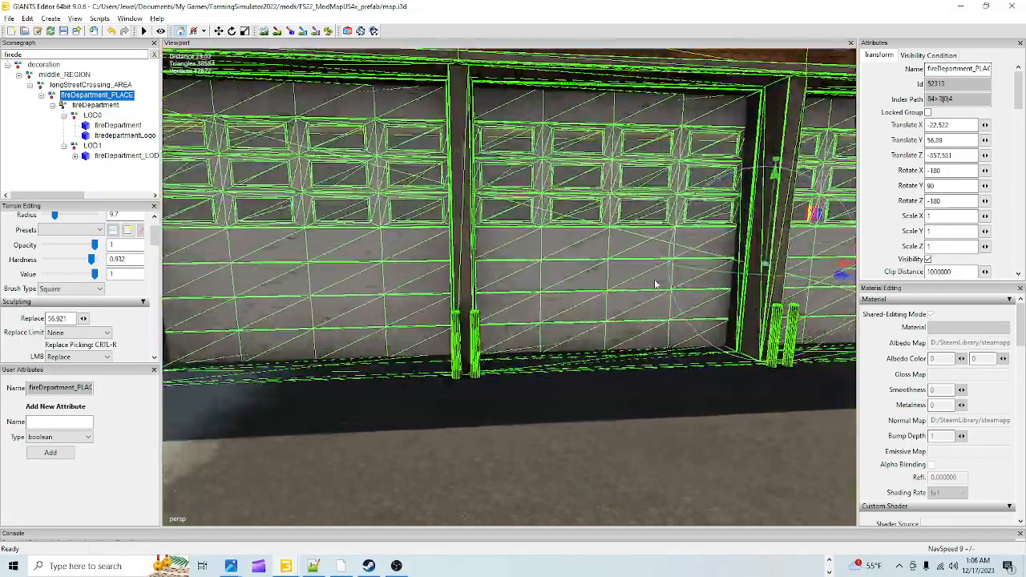
right_drag(618, 380, 661, 405)
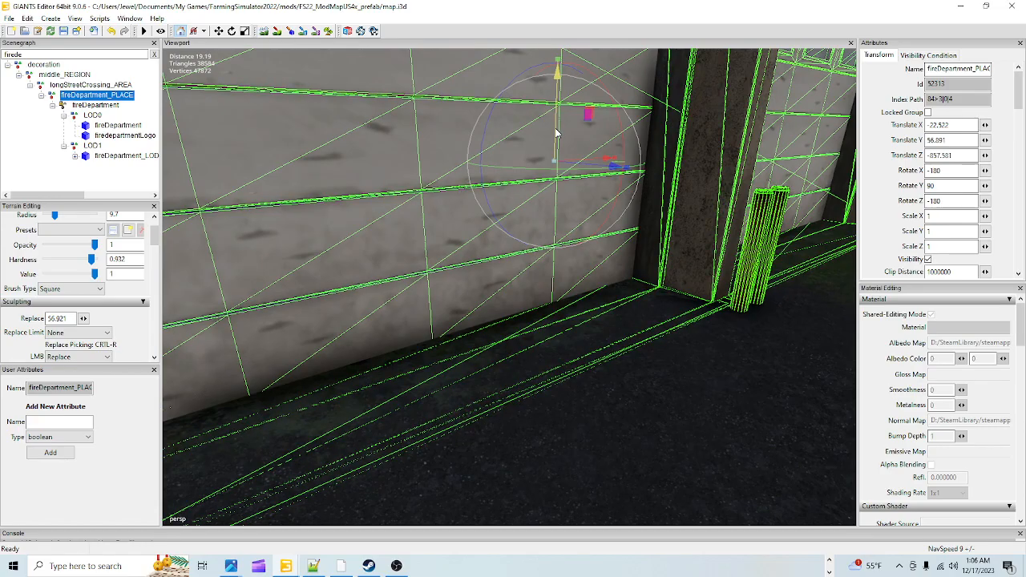
drag(555, 134, 558, 133)
Inspect the base of the fire department along the garage doors, side walls and entrances for how it meets the ground.
alt+drag(619, 303, 759, 304)
scroll(621, 372, down, 10)
alt+drag(621, 372, 486, 379)
scroll(493, 400, up, 5)
mouse_move(536, 354)
alt+mouse_down()
mouse_move(594, 336)
mouse_move(532, 348)
alt+mouse_up()
alt+drag(650, 337, 798, 334)
scroll(798, 334, down, 5)
alt+drag(488, 482, 573, 454)
scroll(505, 396, up, 6)
alt+drag(601, 390, 799, 404)
alt+drag(693, 418, 749, 433)
scroll(678, 456, down, 6)
alt+drag(619, 466, 399, 416)
scroll(616, 467, up, 6)
scroll(497, 363, up, 3)
alt+drag(497, 363, 647, 422)
scroll(648, 422, down, 6)
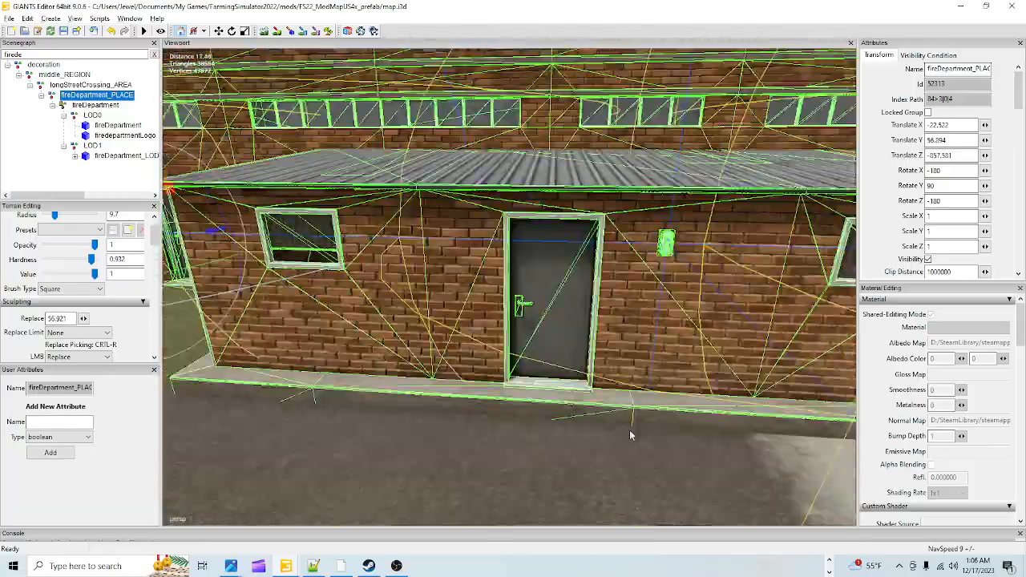
alt+drag(421, 376, 551, 406)
scroll(417, 400, up, 5)
scroll(534, 401, down, 4)
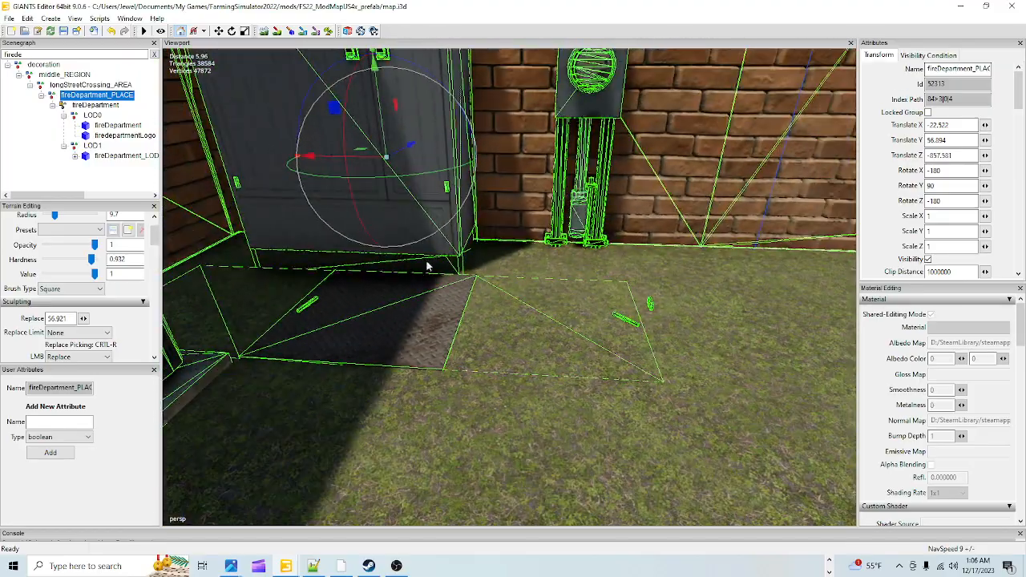
Raise the fire department to Translate Y 56.913 so the metal plates and concrete pad by the side door clear the grass.
drag(383, 138, 384, 136)
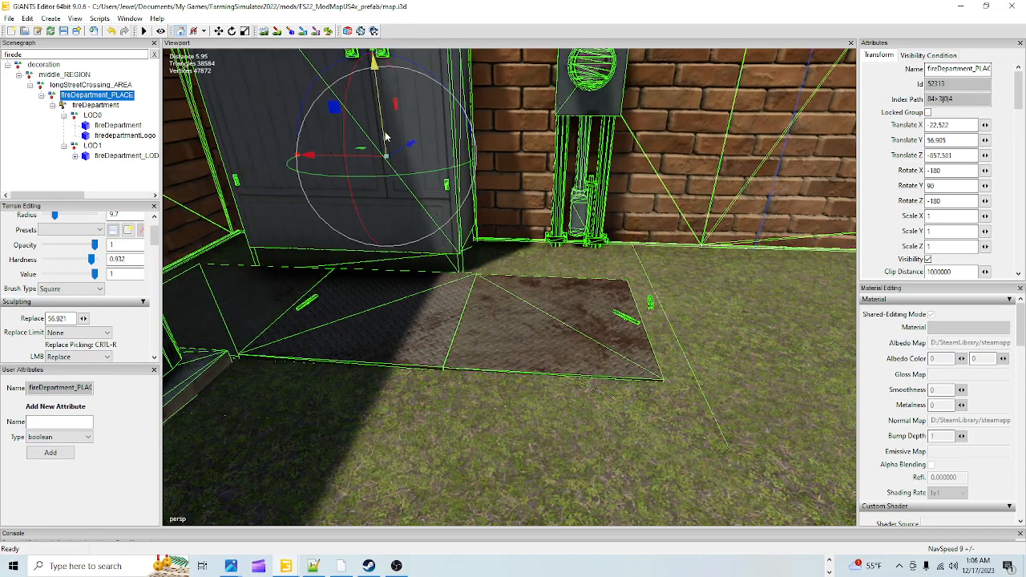
alt+drag(393, 205, 485, 385)
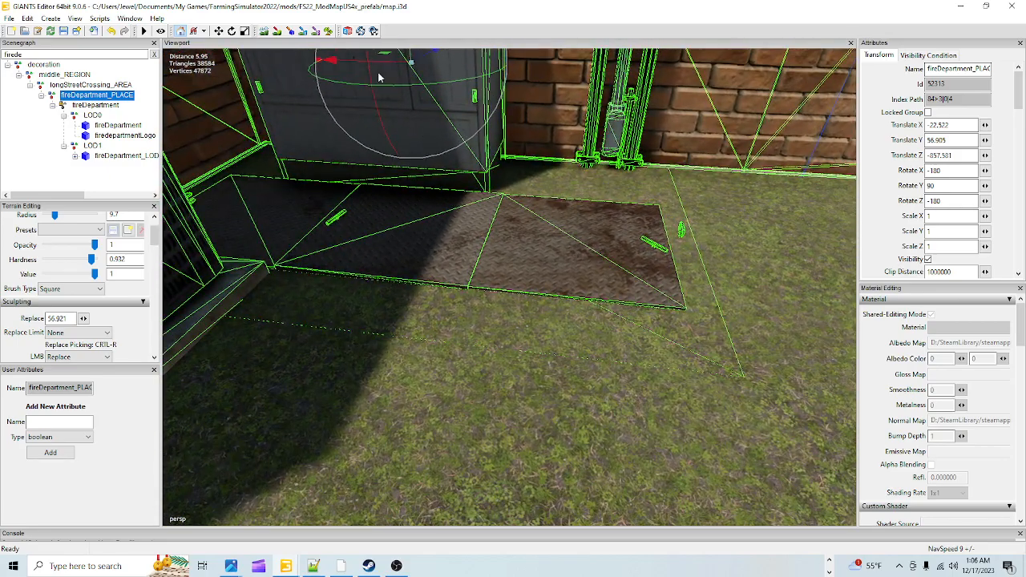
alt+drag(379, 78, 426, 169)
drag(426, 92, 427, 91)
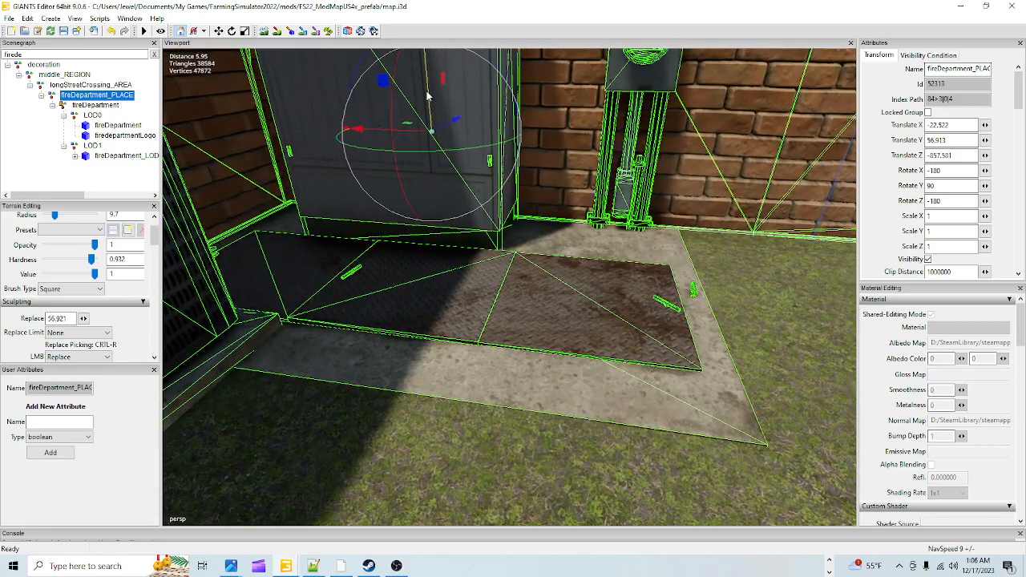
Check from several sides how the fire department's two-storey section and garage doors sit on the terrain.
scroll(533, 316, down, 5)
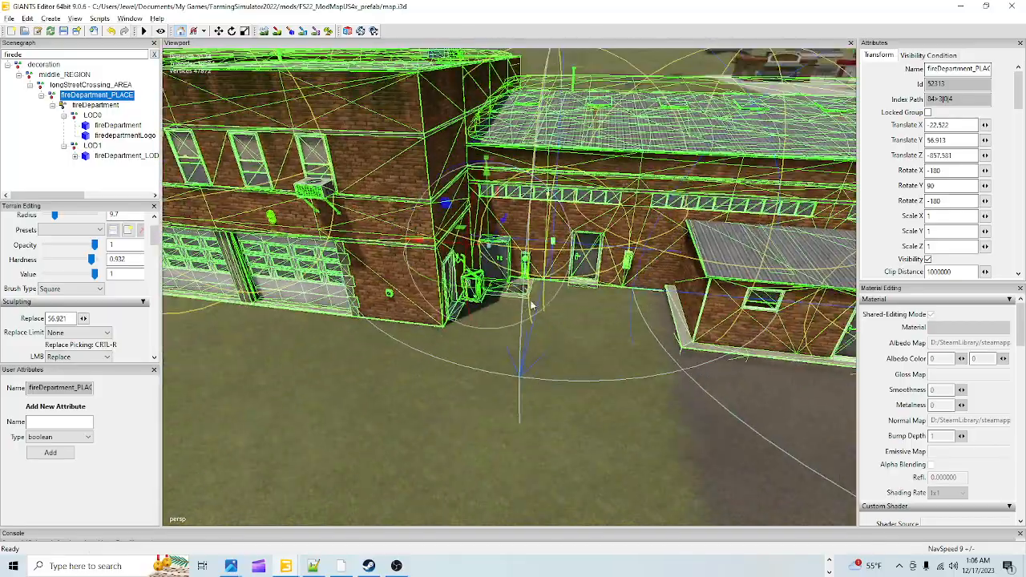
alt+drag(487, 258, 435, 313)
scroll(532, 194, up, 5)
scroll(513, 231, down, 2)
alt+drag(513, 230, 514, 304)
scroll(371, 425, down, 5)
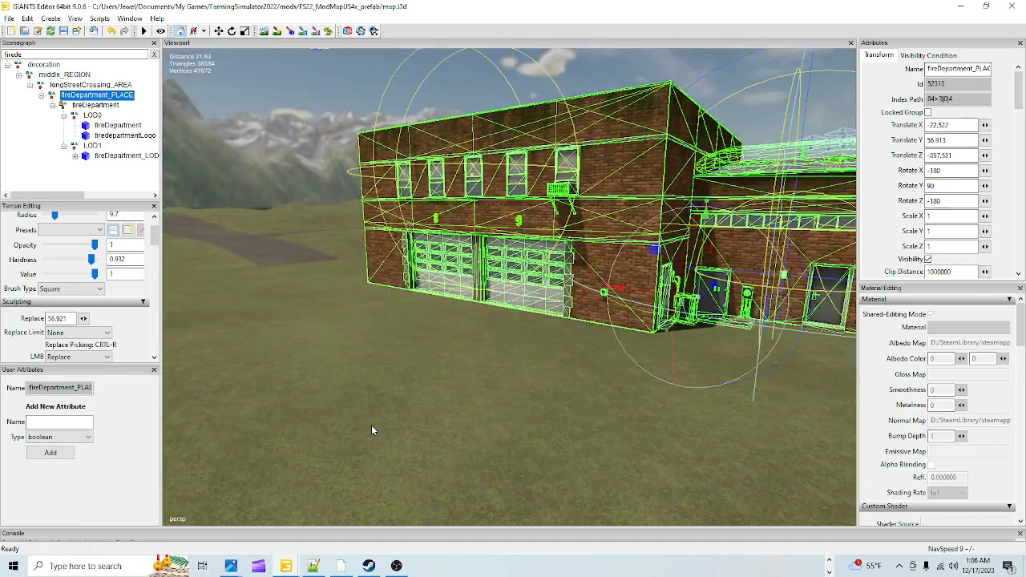
alt+drag(365, 386, 680, 225)
scroll(662, 401, down, 3)
scroll(443, 400, down, 4)
alt+drag(443, 400, 690, 388)
scroll(438, 441, down, 4)
alt+drag(561, 360, 801, 229)
key(f)
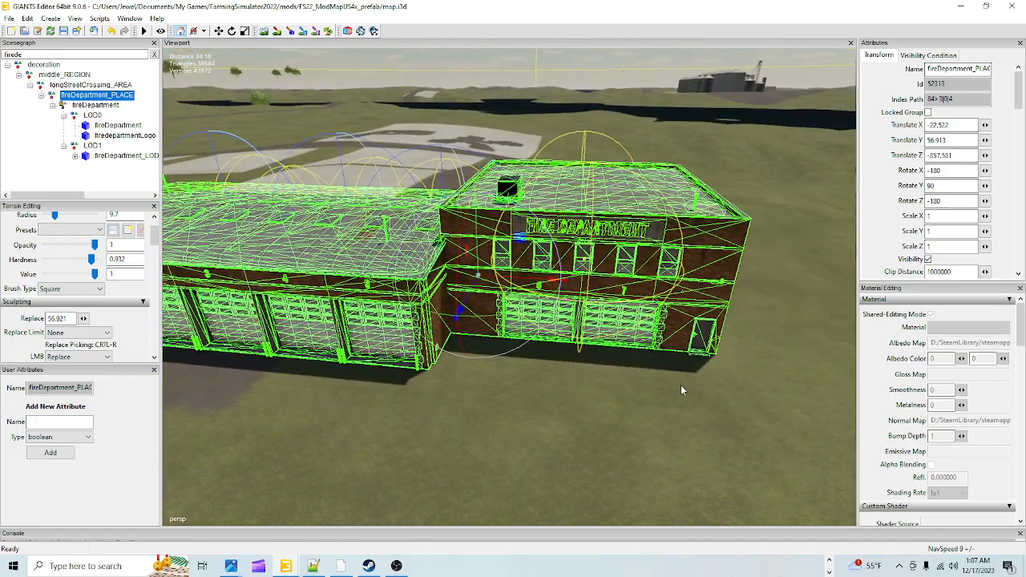
Look over the road, the paved lot opposite and the front of the fire department, and deselect the building.
alt+drag(501, 322, 548, 410)
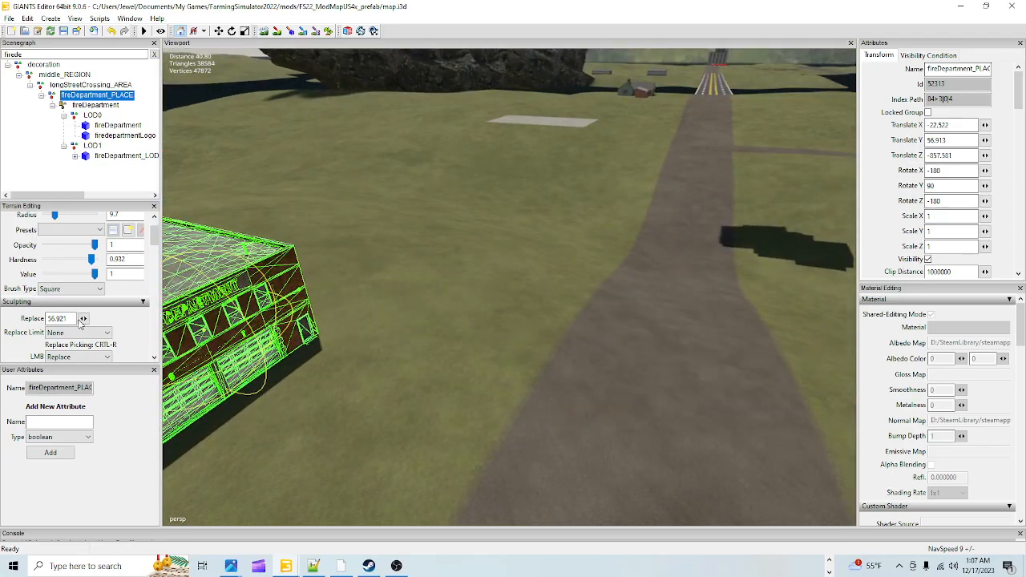
alt+drag(544, 322, 160, 280)
scroll(590, 178, up, 3)
alt+drag(591, 178, 403, 323)
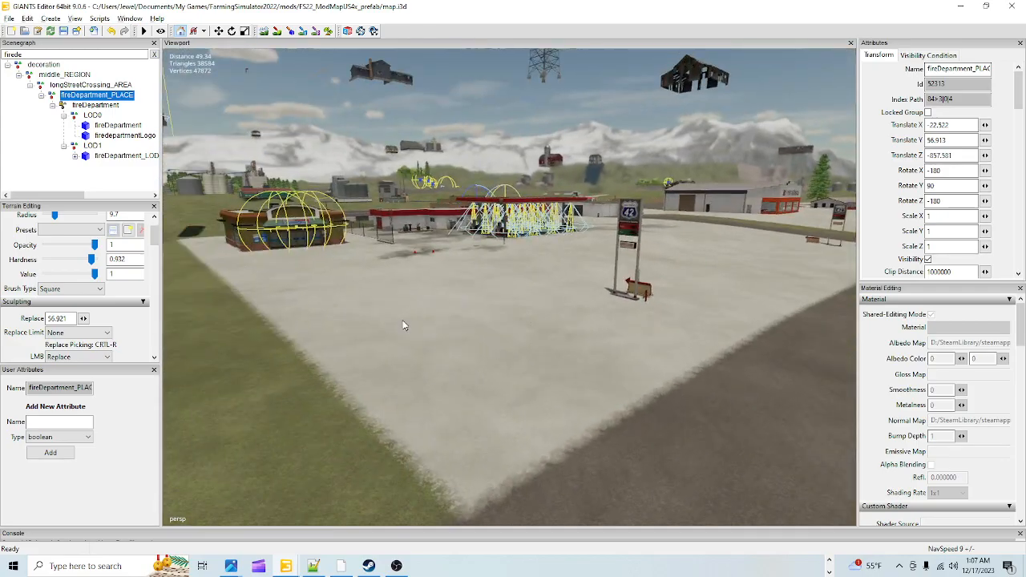
scroll(443, 283, up, 4)
alt+drag(444, 283, 510, 353)
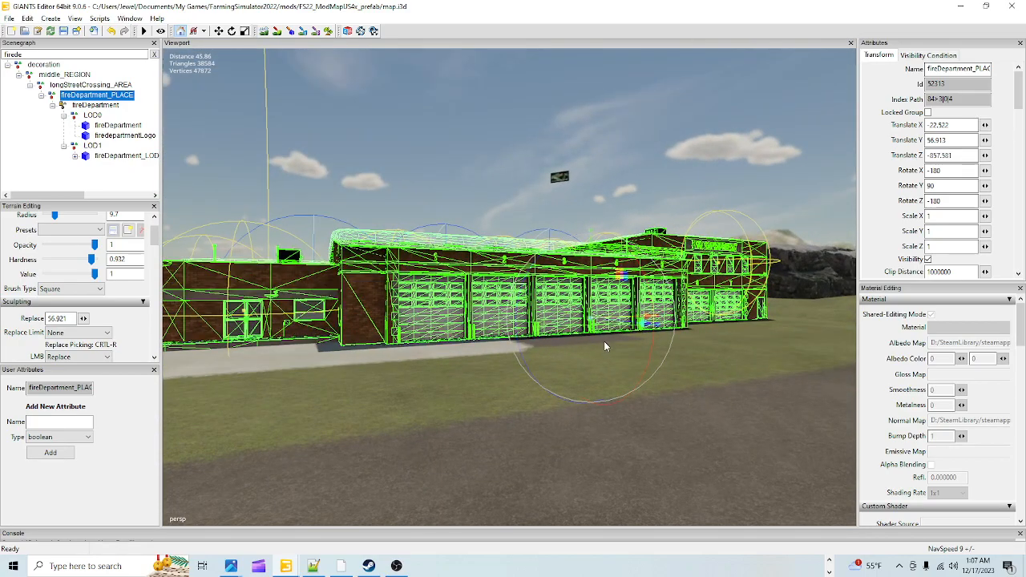
alt+drag(585, 374, 528, 444)
alt+drag(559, 399, 611, 330)
alt+drag(551, 295, 596, 324)
click(552, 121)
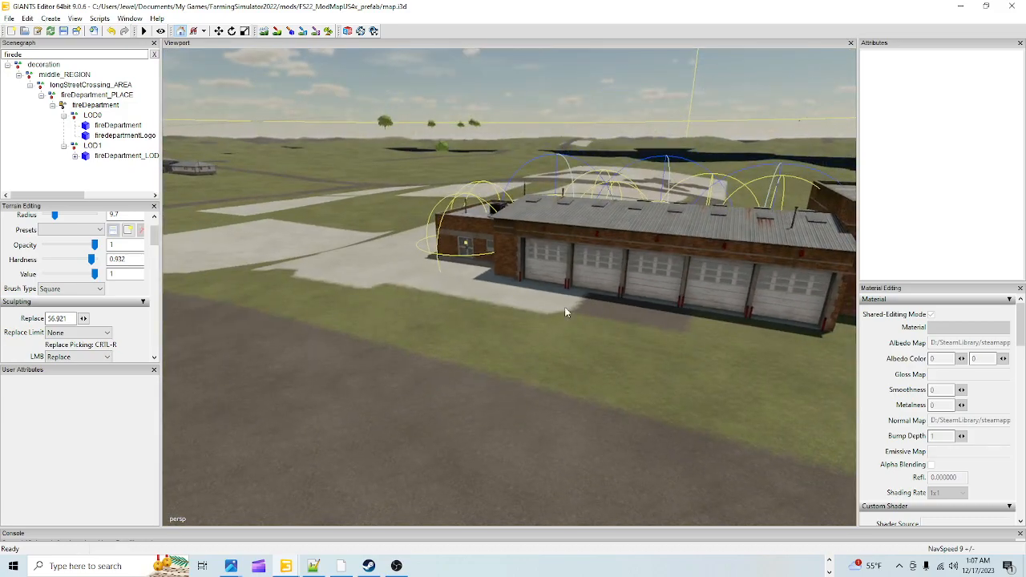
Select the fireDepartment_PLACE group and set the terrain brush's primary sculpting action to Add.
click(92, 97)
alt+drag(422, 348, 489, 263)
alt+drag(456, 353, 387, 310)
alt+drag(353, 404, 485, 364)
alt+drag(327, 458, 388, 357)
alt+drag(415, 394, 437, 353)
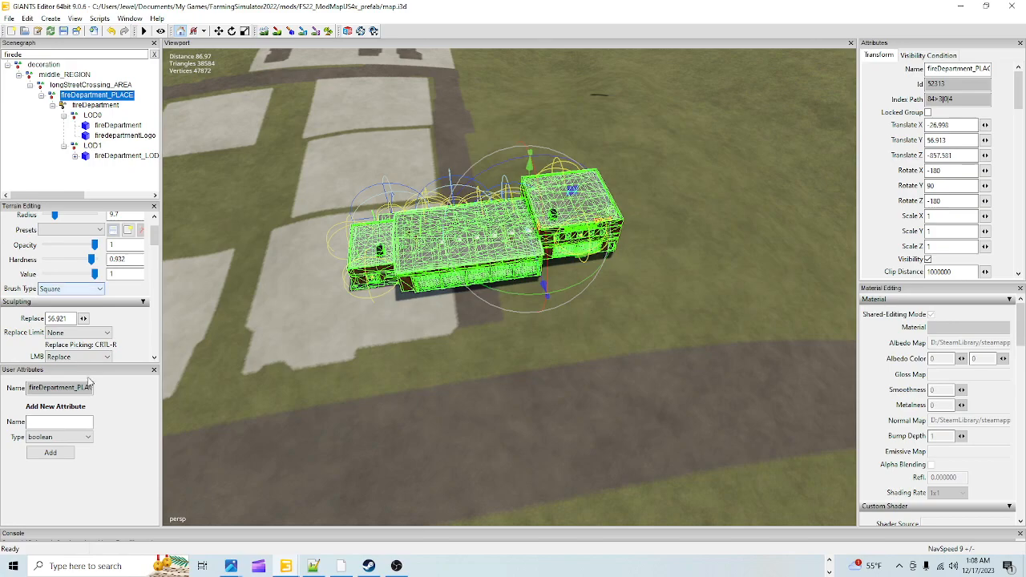
scroll(137, 345, down, 3)
scroll(137, 343, down, 1)
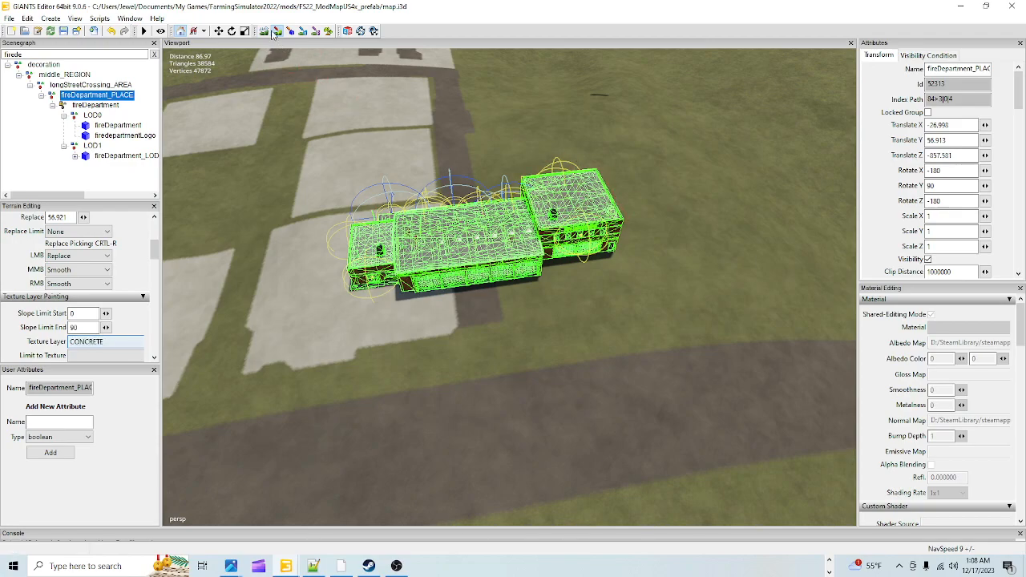
click(78, 255)
click(73, 277)
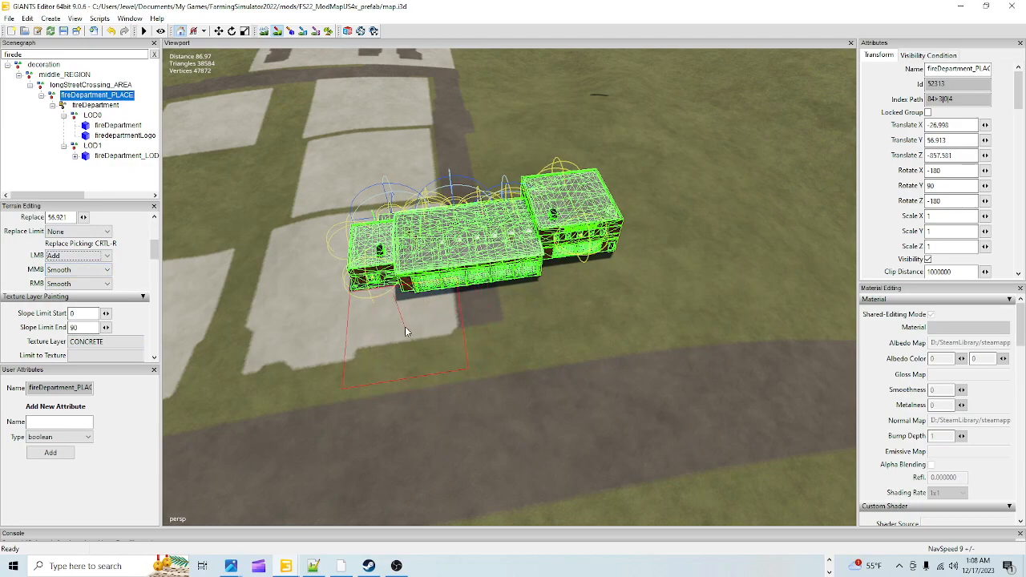
Paint the CONCRETE texture in front of, beside and behind the fire department, extending the pad to the road edge.
click(323, 346)
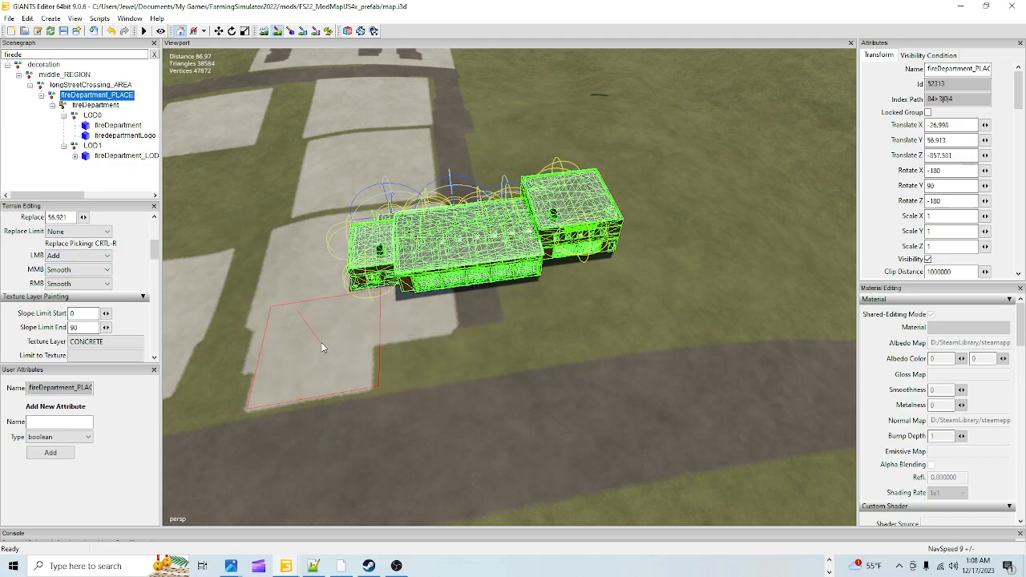
mouse_move(323, 350)
mouse_down()
mouse_move(652, 303)
mouse_move(609, 203)
mouse_move(660, 304)
mouse_move(578, 184)
mouse_move(596, 184)
mouse_up()
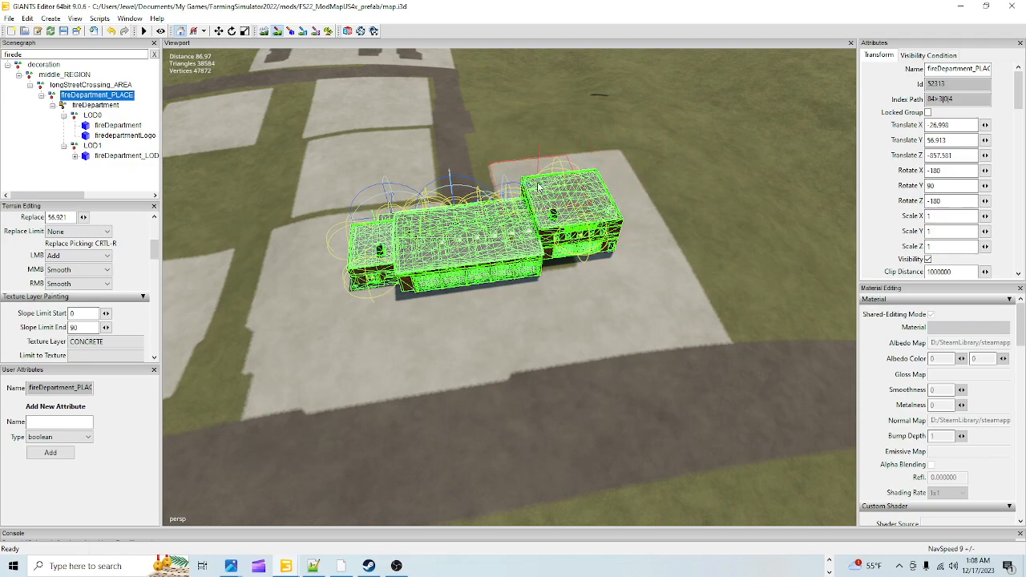
drag(538, 186, 546, 207)
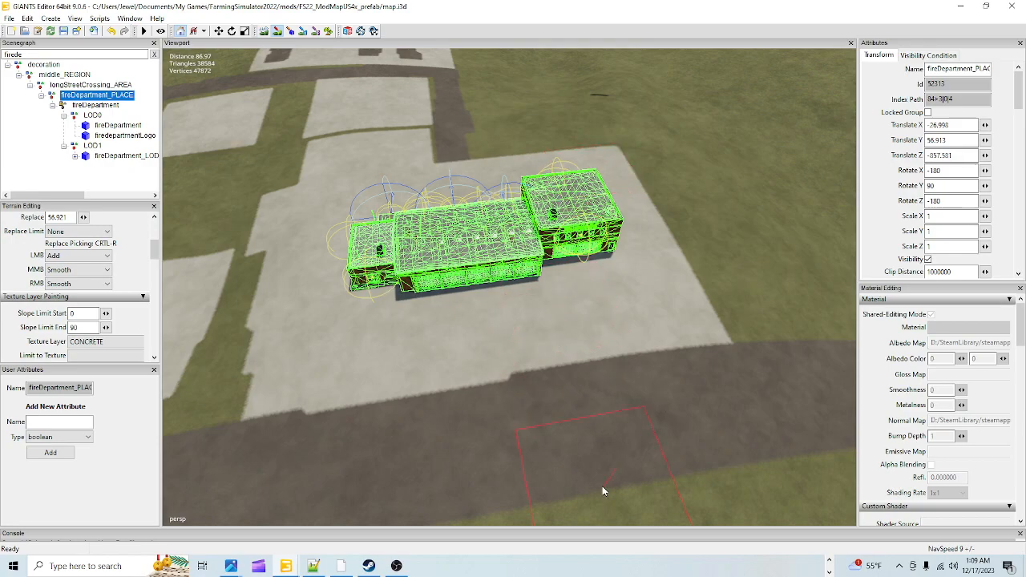
Pick the GRASS texture from the terrain and paint over the uneven concrete along the pad's outer side and behind the building.
key(ctrl+r)
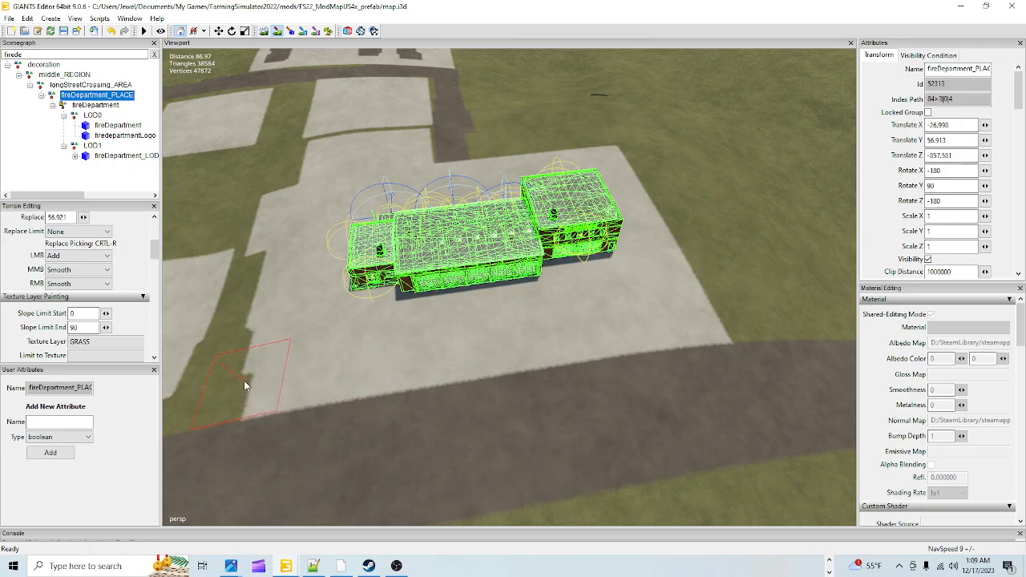
drag(239, 383, 270, 264)
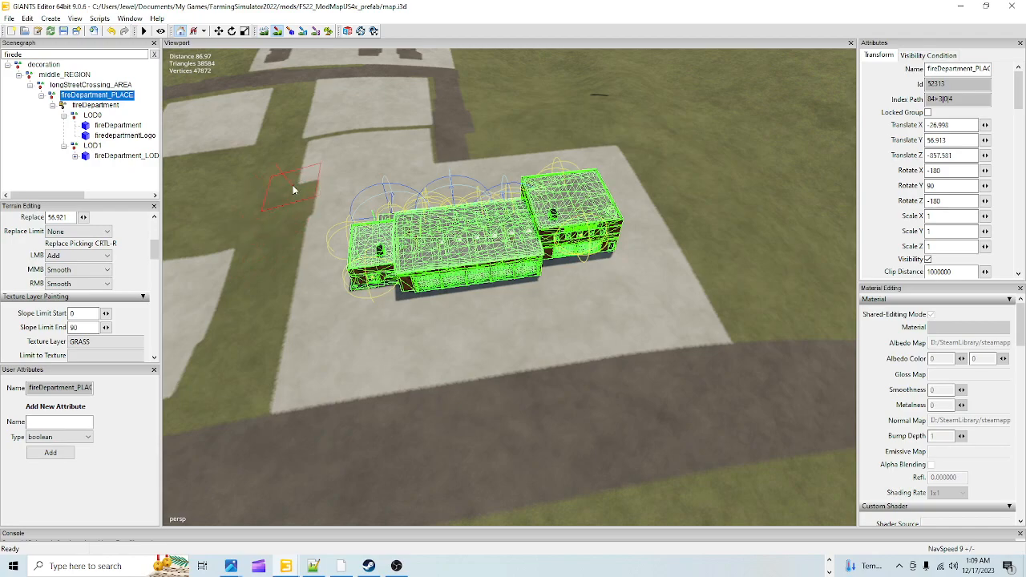
key(ctrl+r)
drag(314, 152, 455, 147)
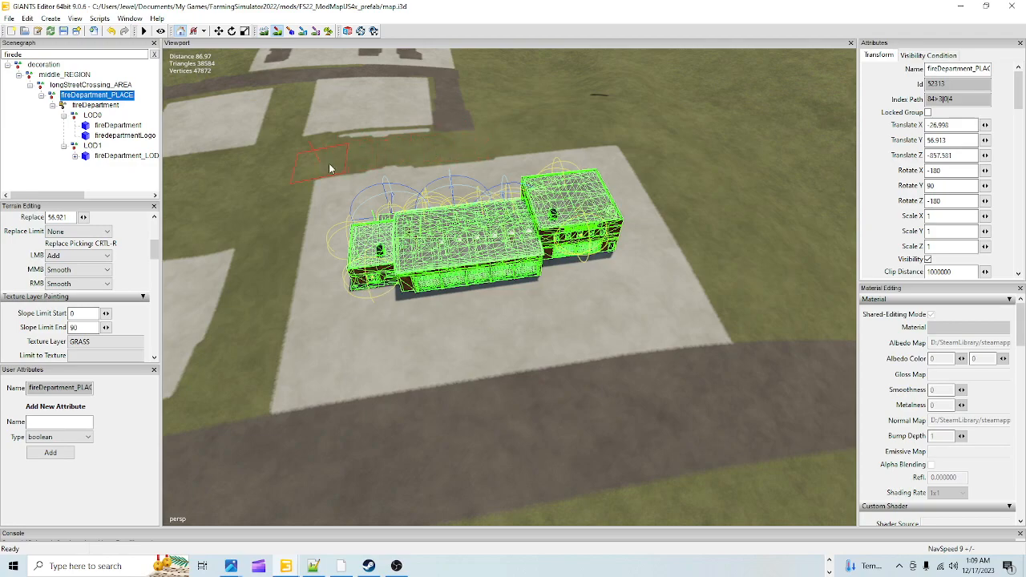
Pick the CONCRETE texture from the terrain, repaint a straight rear edge on the pad behind the building, and save the map.
key(ctrl+r)
mouse_move(360, 187)
mouse_down()
mouse_move(336, 186)
mouse_move(495, 173)
mouse_move(485, 171)
mouse_up()
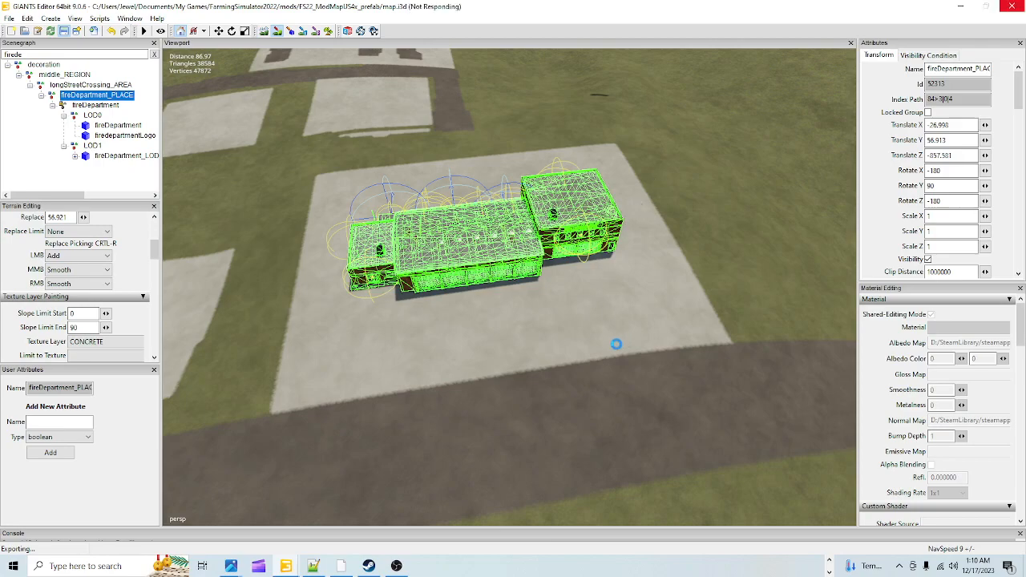
Examine at ground level how the road surface meets the edge of the new concrete pad in front of the fire department.
scroll(519, 360, up, 10)
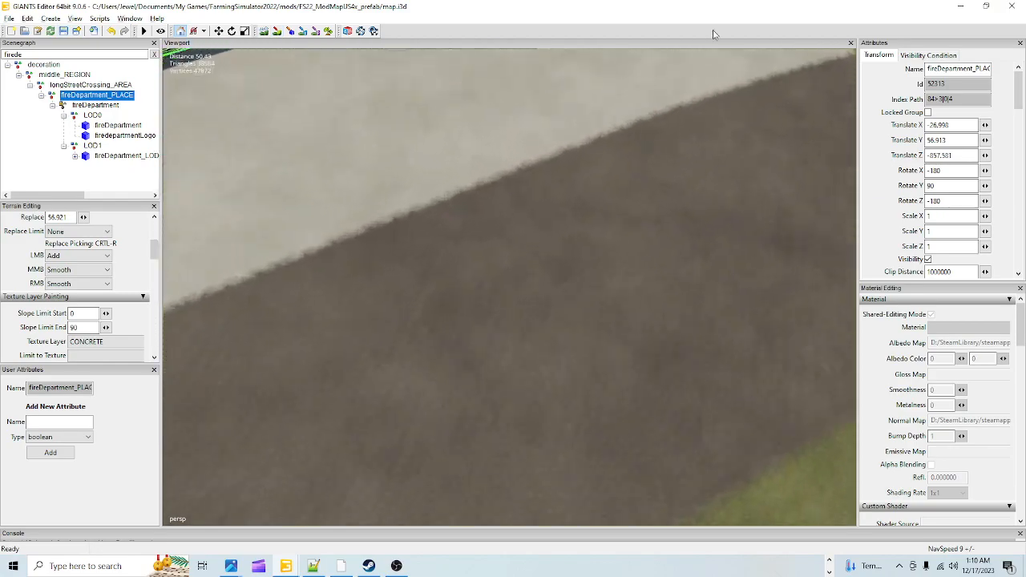
alt+right_drag(707, 40, 777, 11)
scroll(672, 241, up, 3)
alt+drag(672, 241, 563, 210)
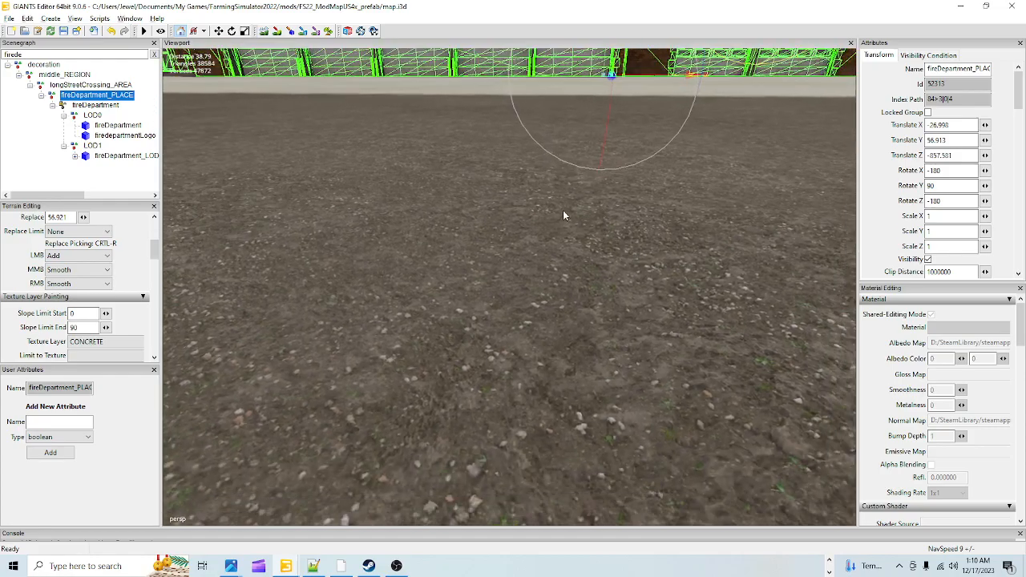
scroll(618, 329, down, 5)
alt+drag(618, 330, 750, 288)
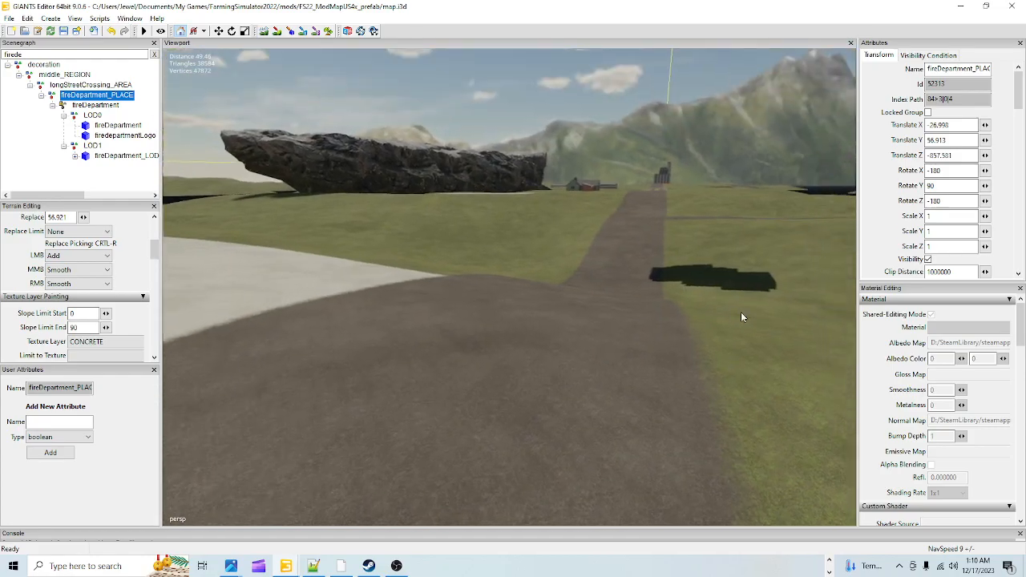
alt+middle_drag(532, 376, 780, 215)
scroll(757, 273, up, 2)
mouse_move(549, 419)
alt+mouse_down()
mouse_move(732, 419)
mouse_move(591, 394)
mouse_move(226, 392)
mouse_move(361, 416)
mouse_move(347, 388)
mouse_move(492, 390)
mouse_move(627, 366)
mouse_move(763, 287)
mouse_move(683, 420)
mouse_move(709, 421)
mouse_move(370, 433)
mouse_move(550, 425)
mouse_move(606, 434)
mouse_move(666, 419)
mouse_move(558, 409)
mouse_move(411, 415)
mouse_move(431, 428)
mouse_move(451, 412)
mouse_move(355, 407)
mouse_move(394, 431)
mouse_move(515, 432)
mouse_move(546, 411)
alt+mouse_up()
scroll(227, 392, up, 2)
scroll(347, 388, down, 2)
alt+right_drag(546, 411, 543, 467)
alt+drag(543, 471, 829, 416)
alt+drag(522, 456, 764, 376)
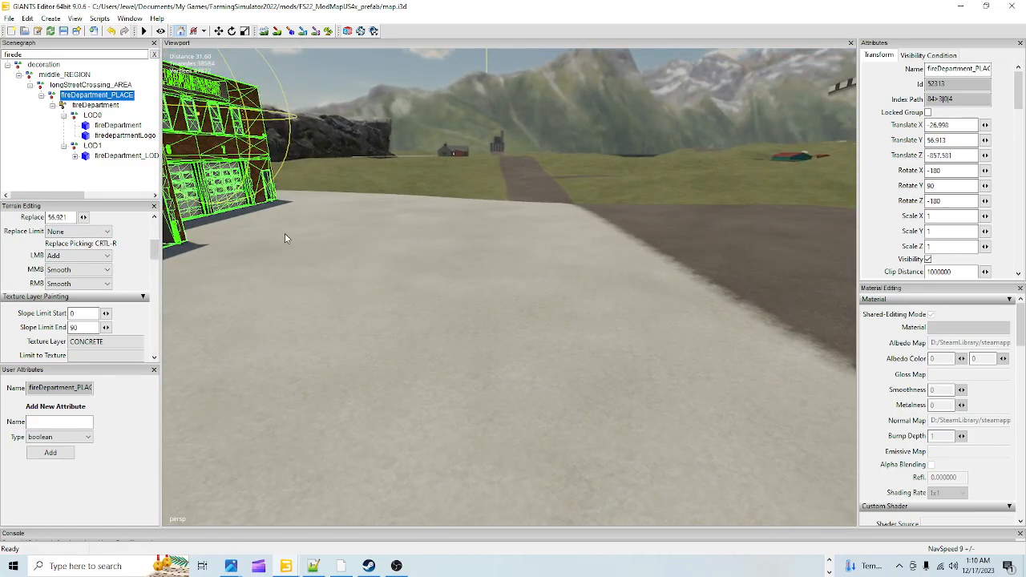
Check the concrete pad around the fire department from the rear, the road corner and the front.
alt+drag(595, 408, 380, 534)
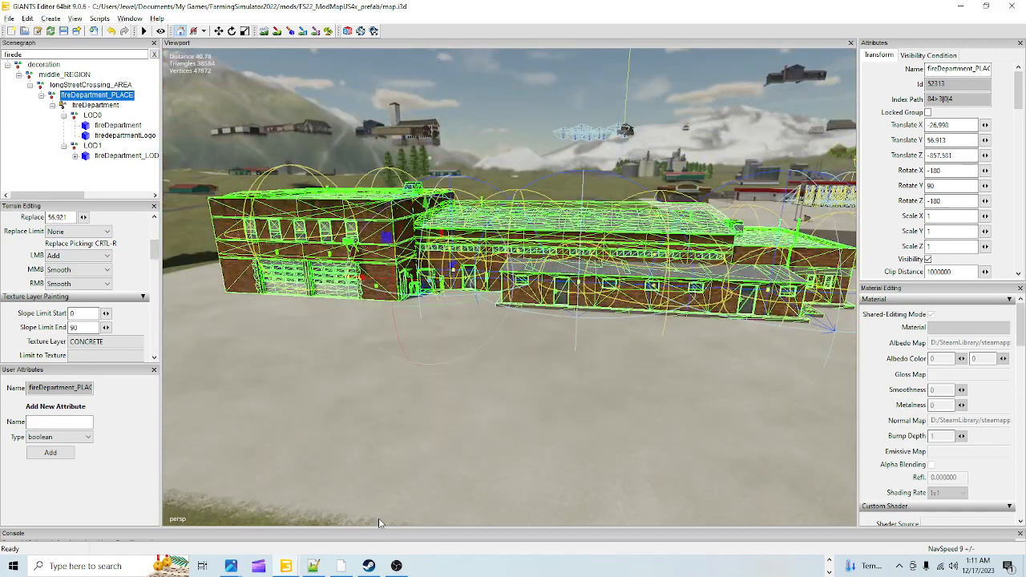
alt+drag(399, 467, 686, 112)
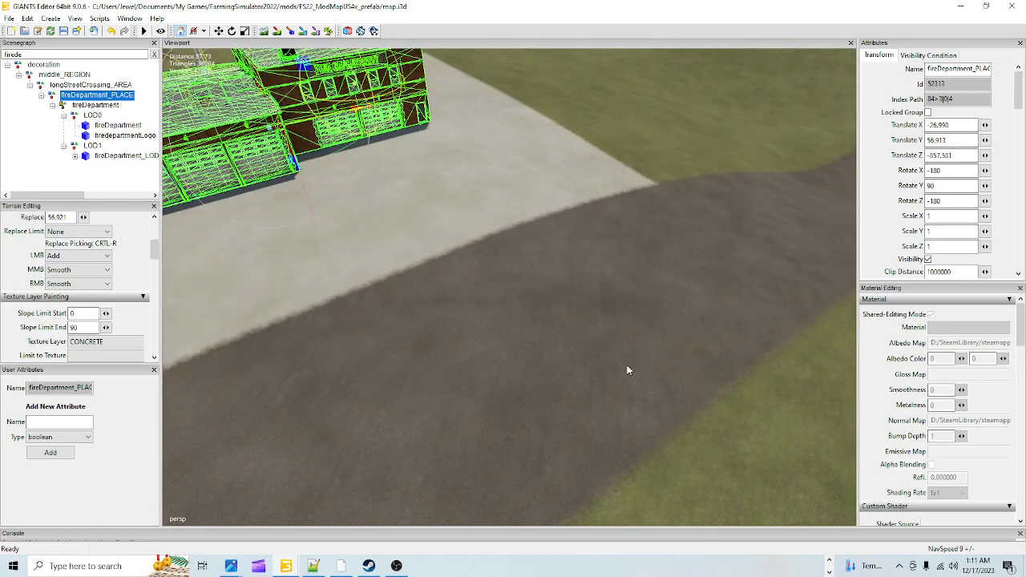
alt+drag(628, 367, 655, 279)
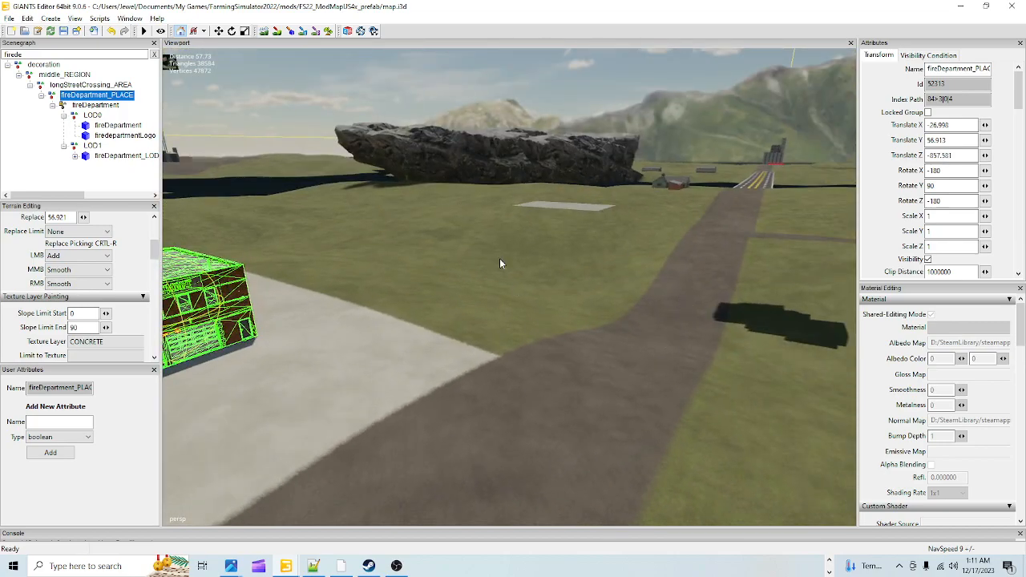
alt+drag(428, 306, 595, 373)
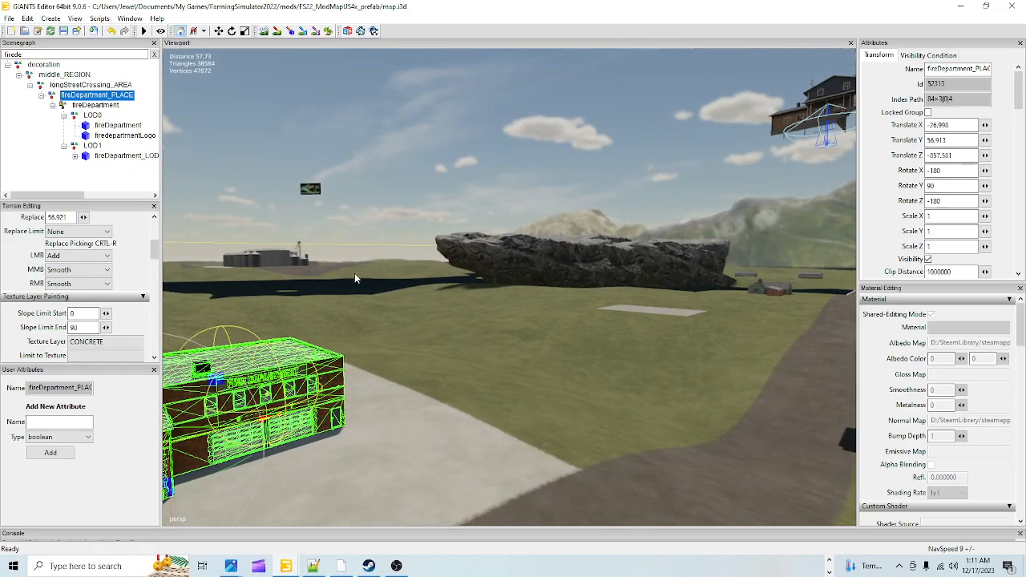
alt+drag(627, 495, 594, 142)
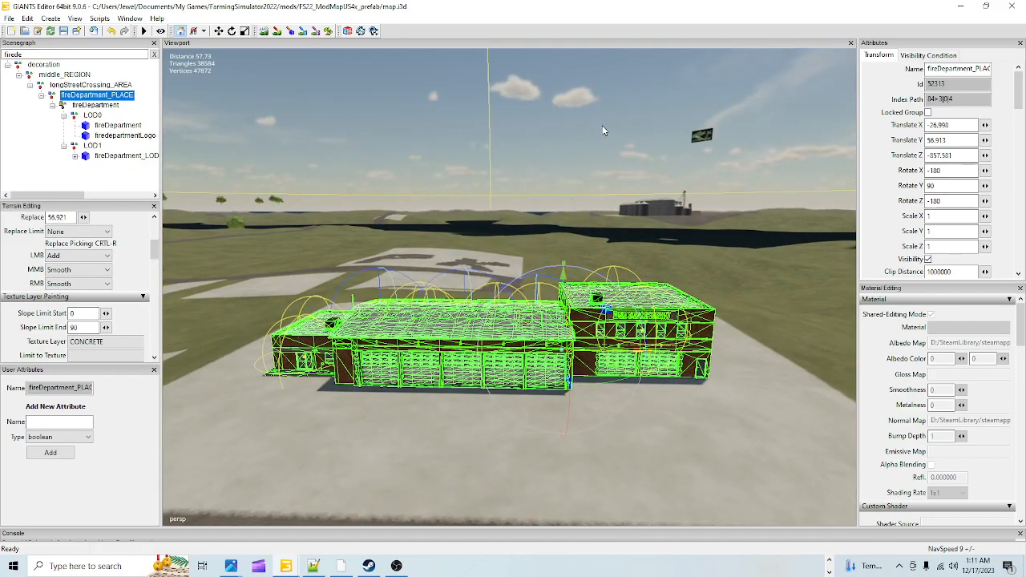
Deselect the building and review the finished front pad, its road edge and its grass border from several angles.
click(566, 176)
alt+drag(566, 177, 667, 412)
alt+right_drag(668, 412, 747, 209)
alt+drag(747, 210, 564, 322)
alt+right_drag(564, 322, 603, 405)
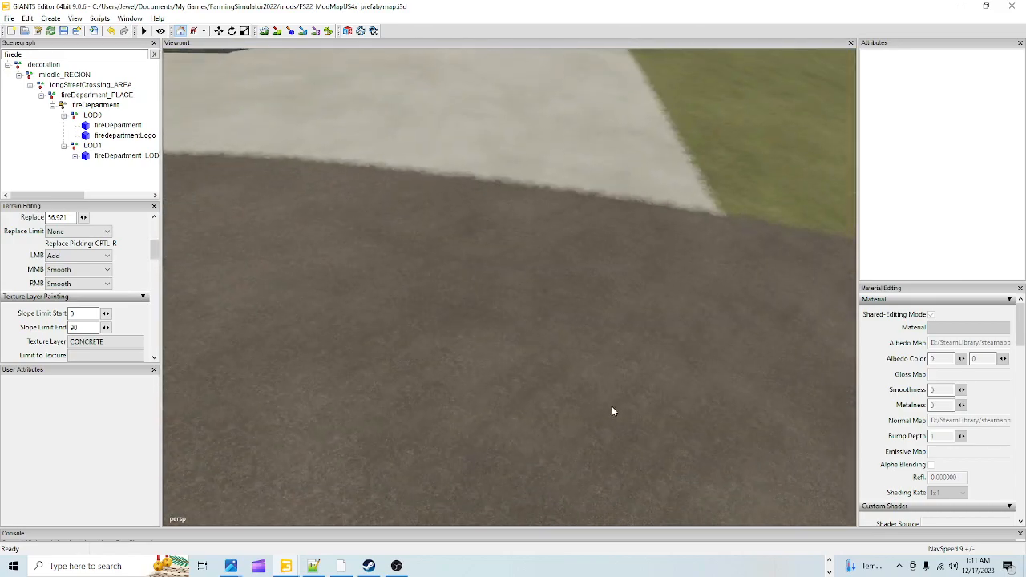
alt+drag(604, 405, 529, 387)
alt+middle_drag(528, 387, 602, 431)
mouse_move(603, 431)
alt+mouse_down()
mouse_move(523, 382)
mouse_move(586, 364)
mouse_move(651, 404)
mouse_move(610, 442)
alt+mouse_up()
alt+drag(529, 399, 698, 355)
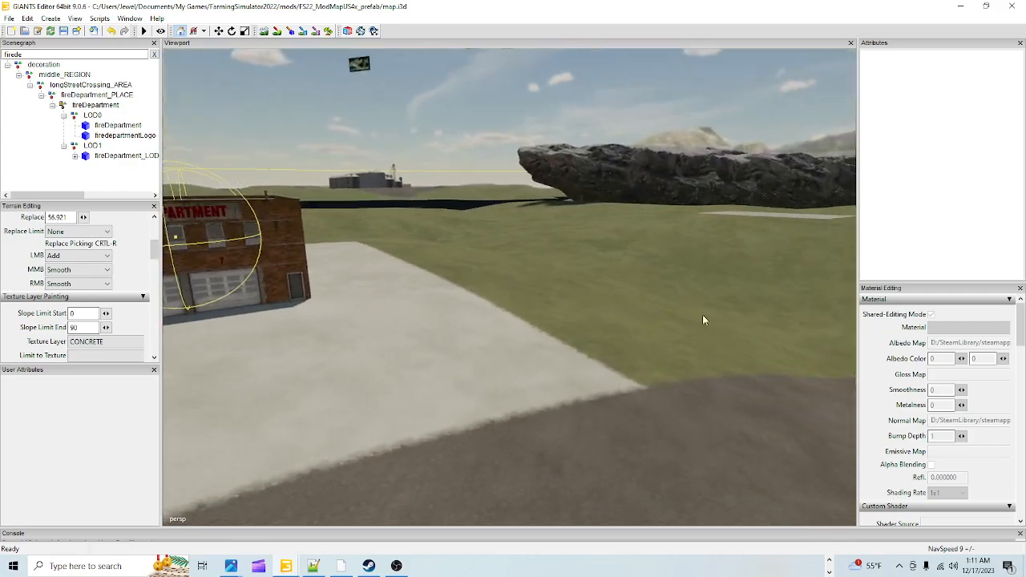
alt+drag(569, 315, 708, 331)
alt+drag(830, 327, 598, 359)
scroll(597, 355, down, 5)
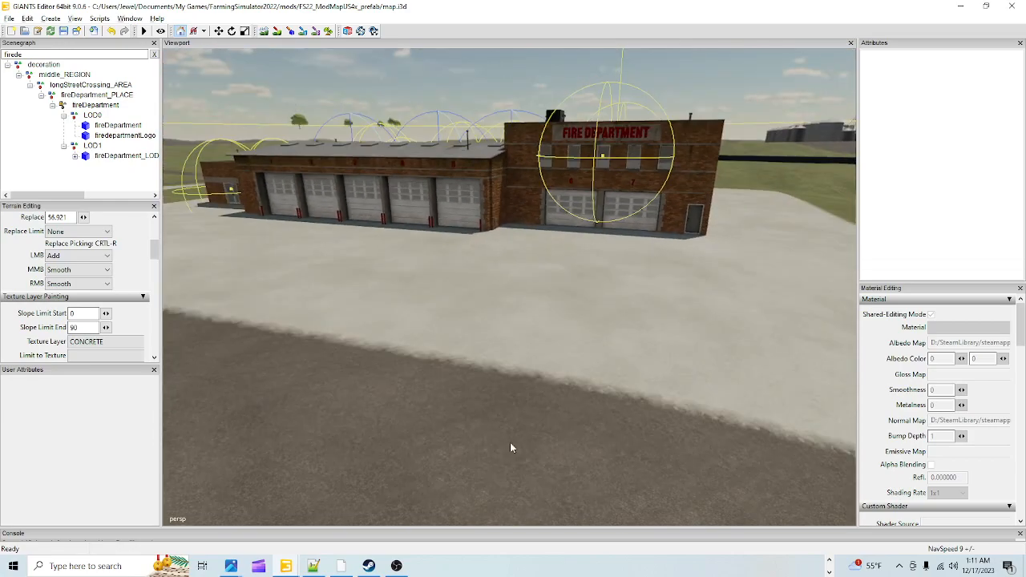
alt+drag(587, 439, 558, 446)
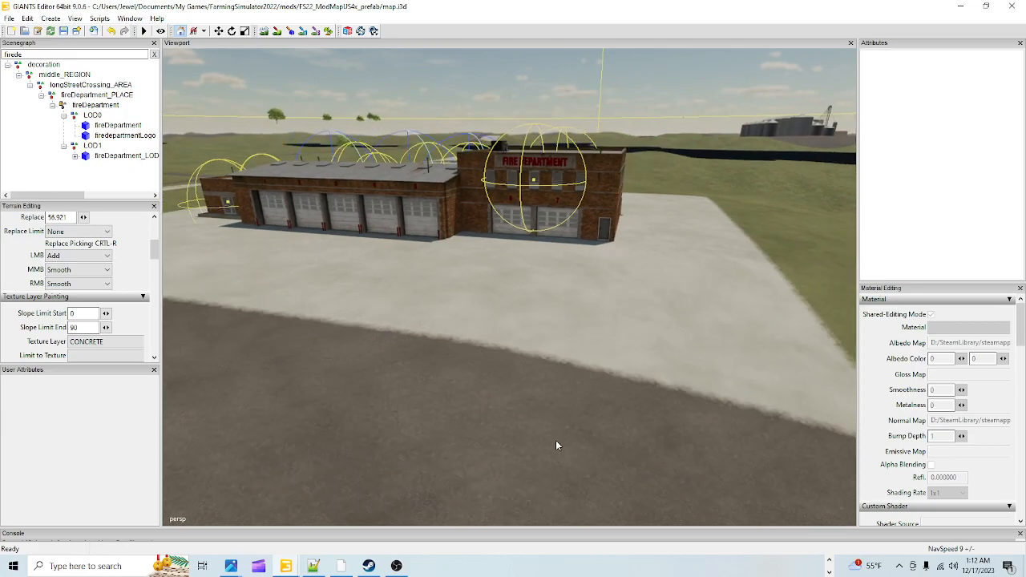